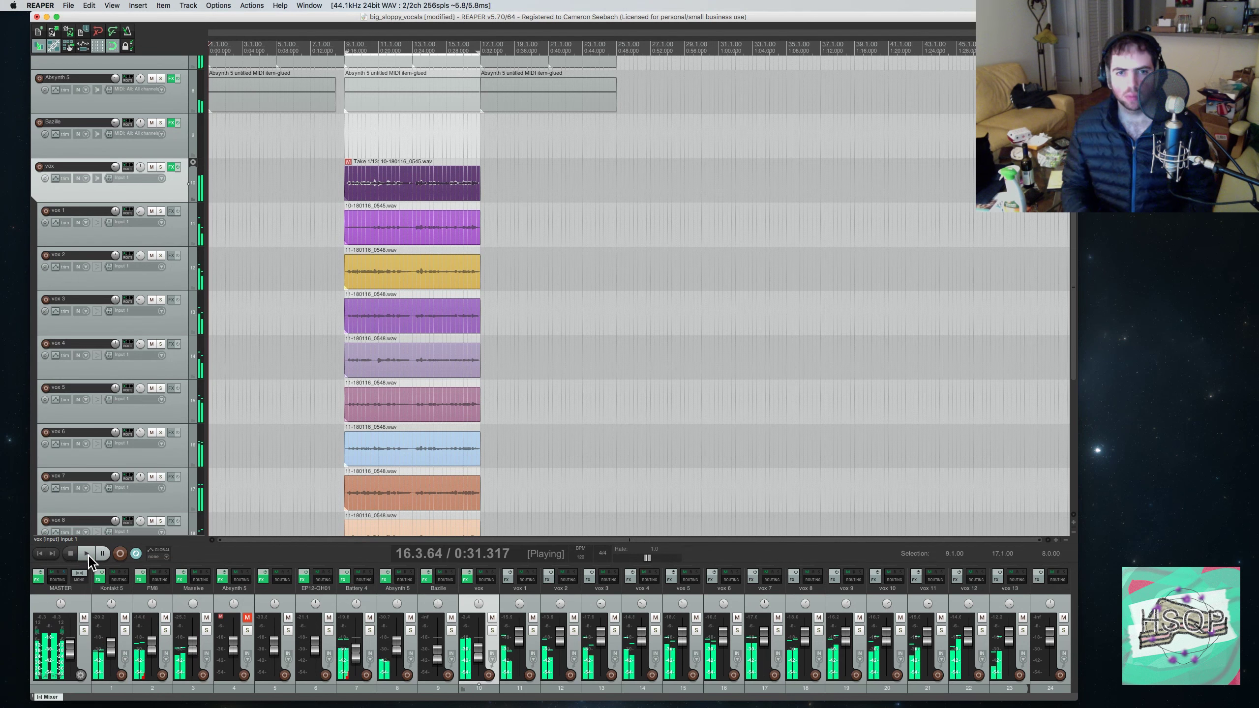
- Stop playback and remove the tracks vox 1 through vox 13 beneath the main vox track
key("space")
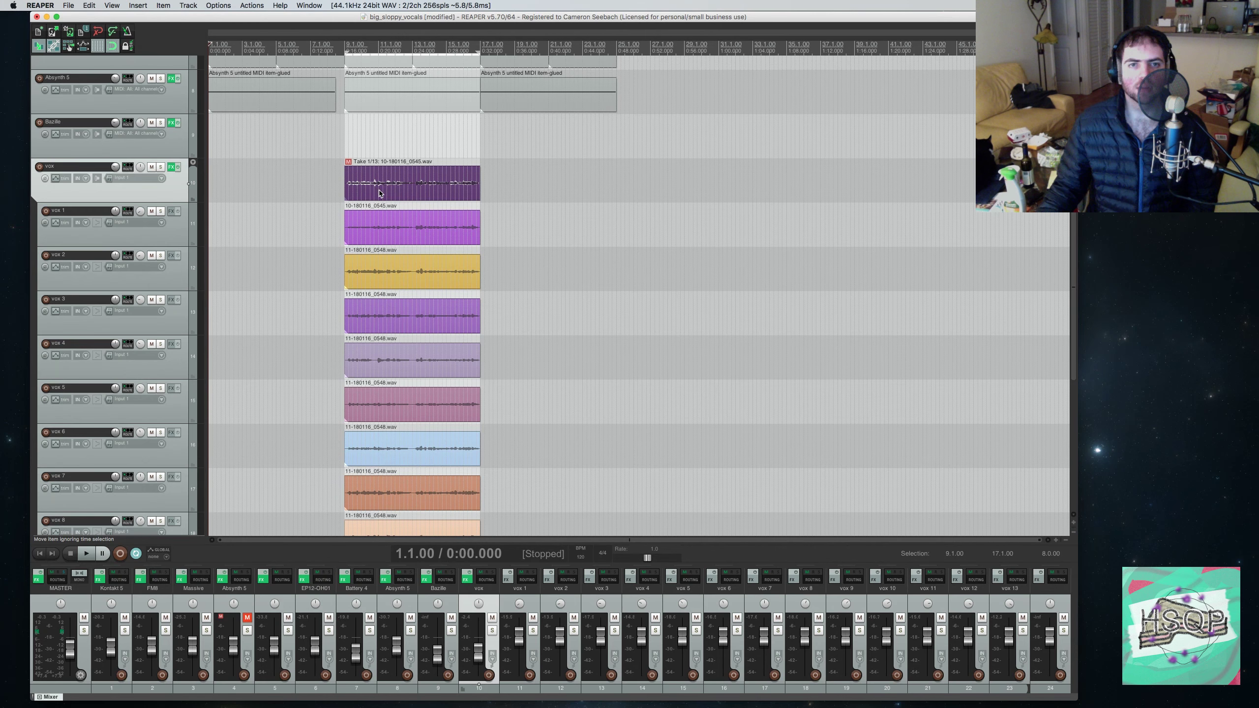
left_click(160, 240)
scroll(182, 377, "down", 8)
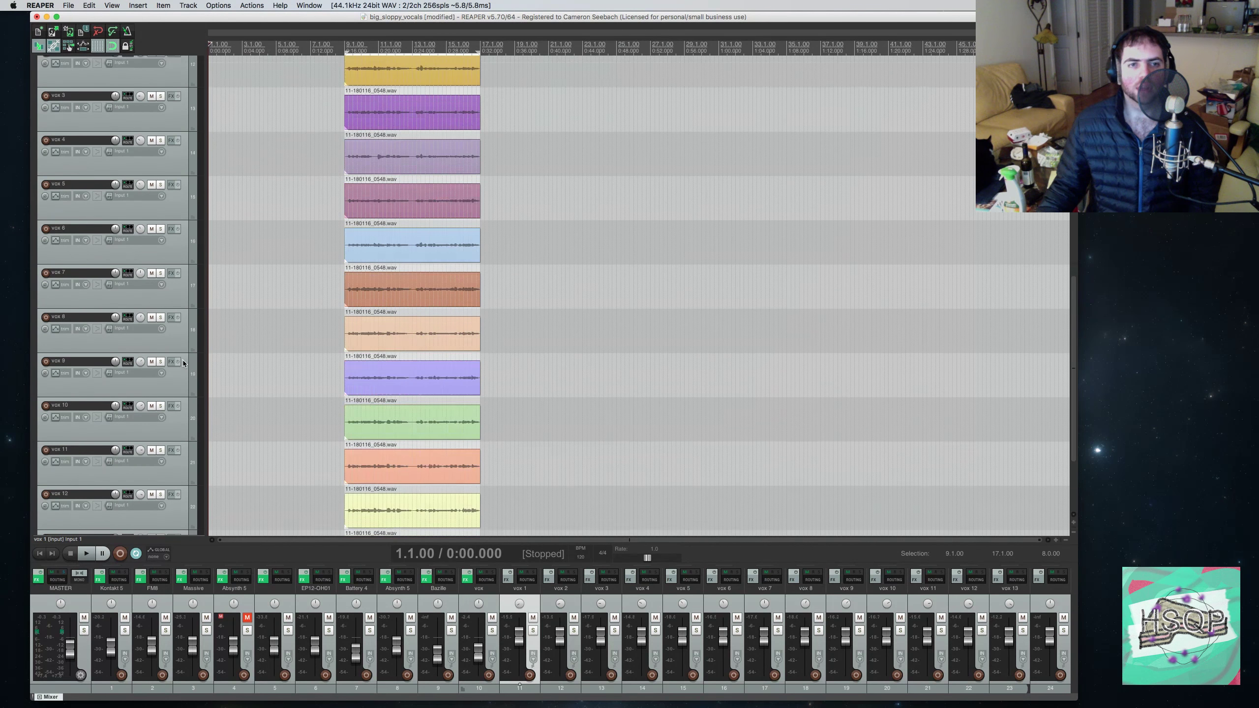
left_click(179, 451, "shift")
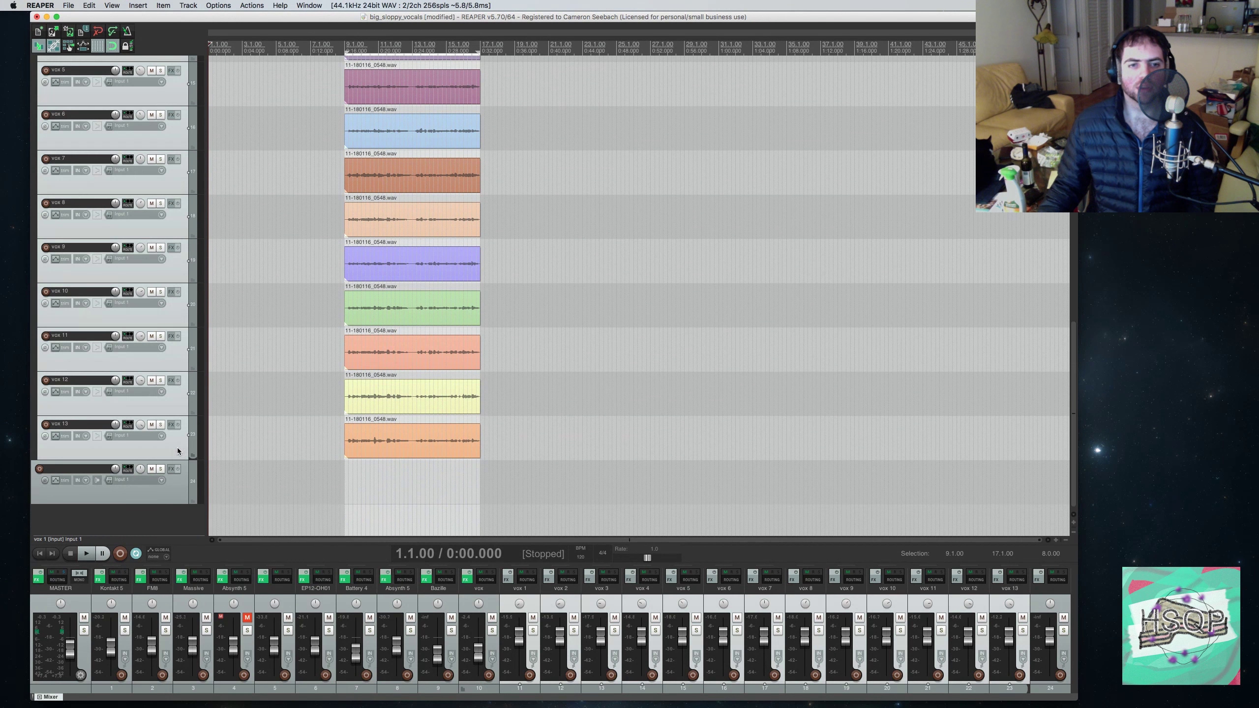
right_click(178, 450)
left_click(232, 507)
- Unmute the multi-take vocal item on the vox track
left_click(372, 419)
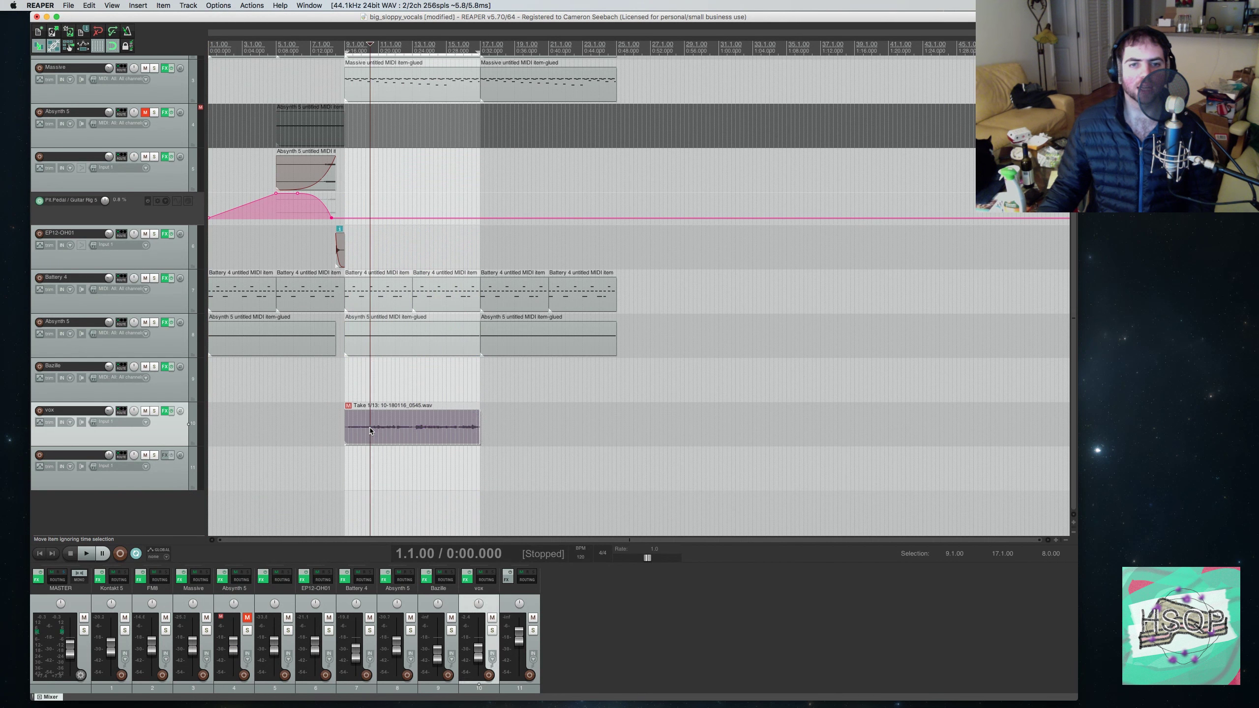
right_click(372, 421)
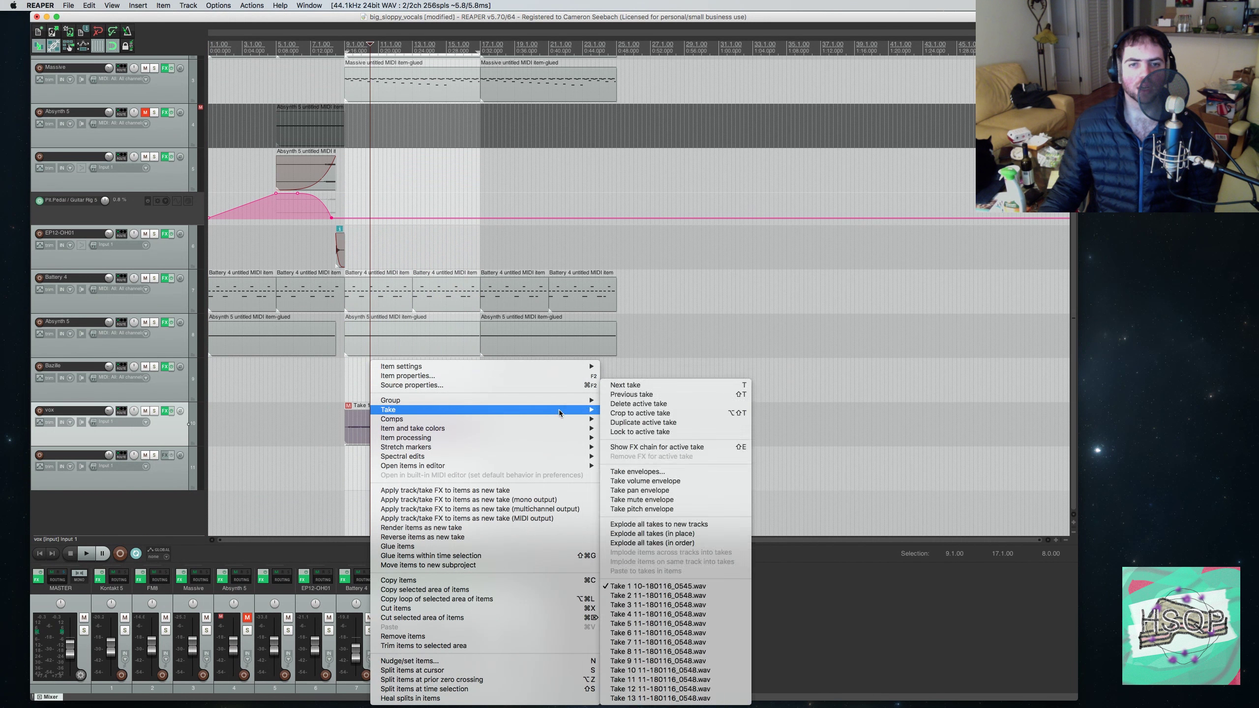
mouse_move(570, 371)
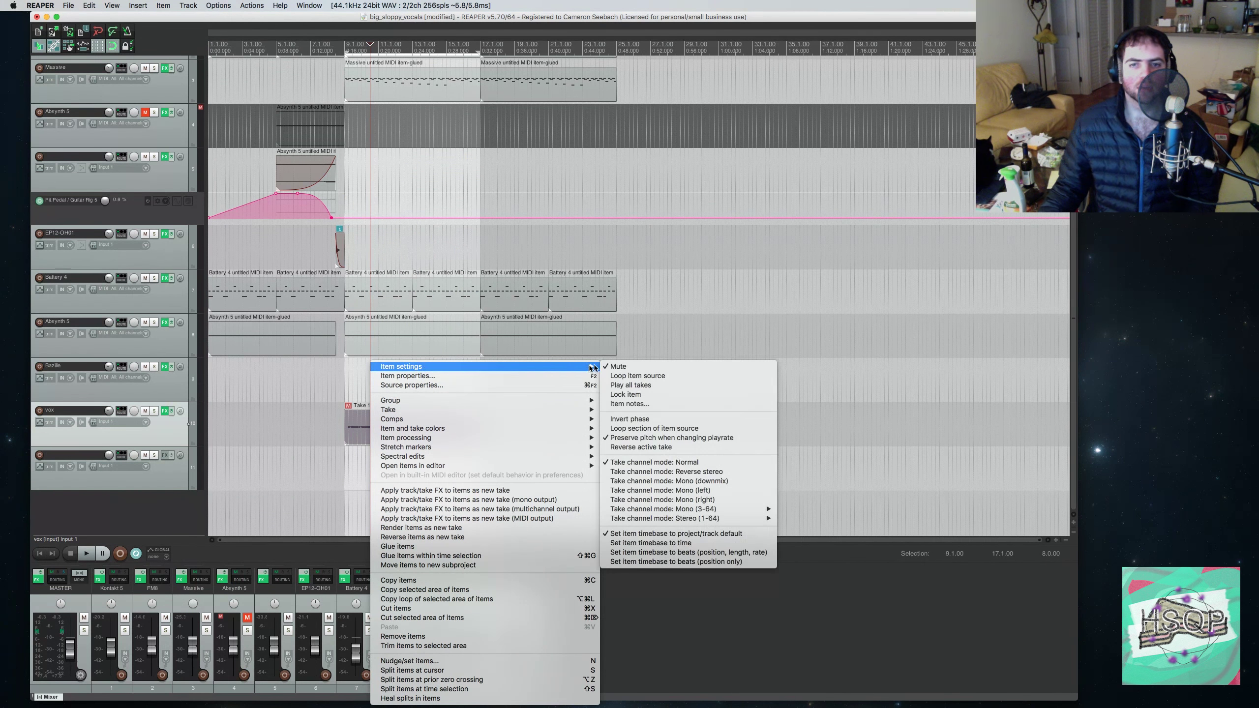
left_click(610, 368)
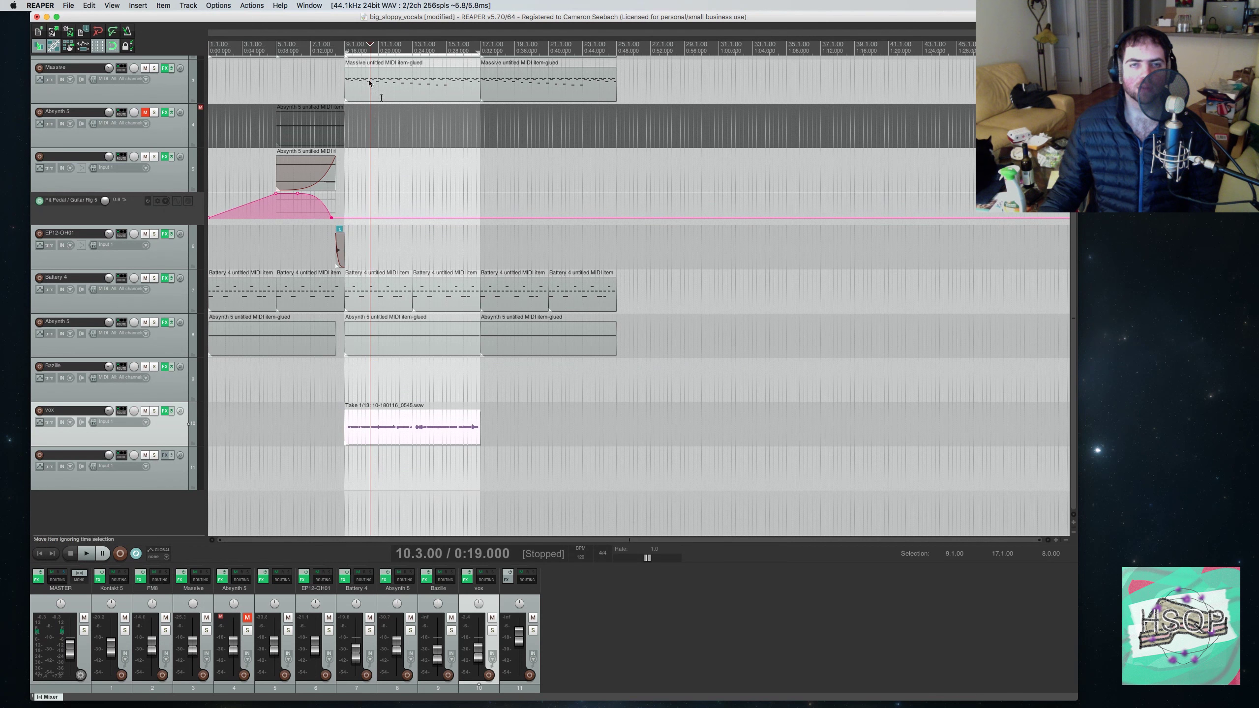
- Bypass the Guitar Rig 5, iZotope Alloy 2 and ReaEQ effects on the vox track and audition the vocal from 8.4.00
left_click(341, 49)
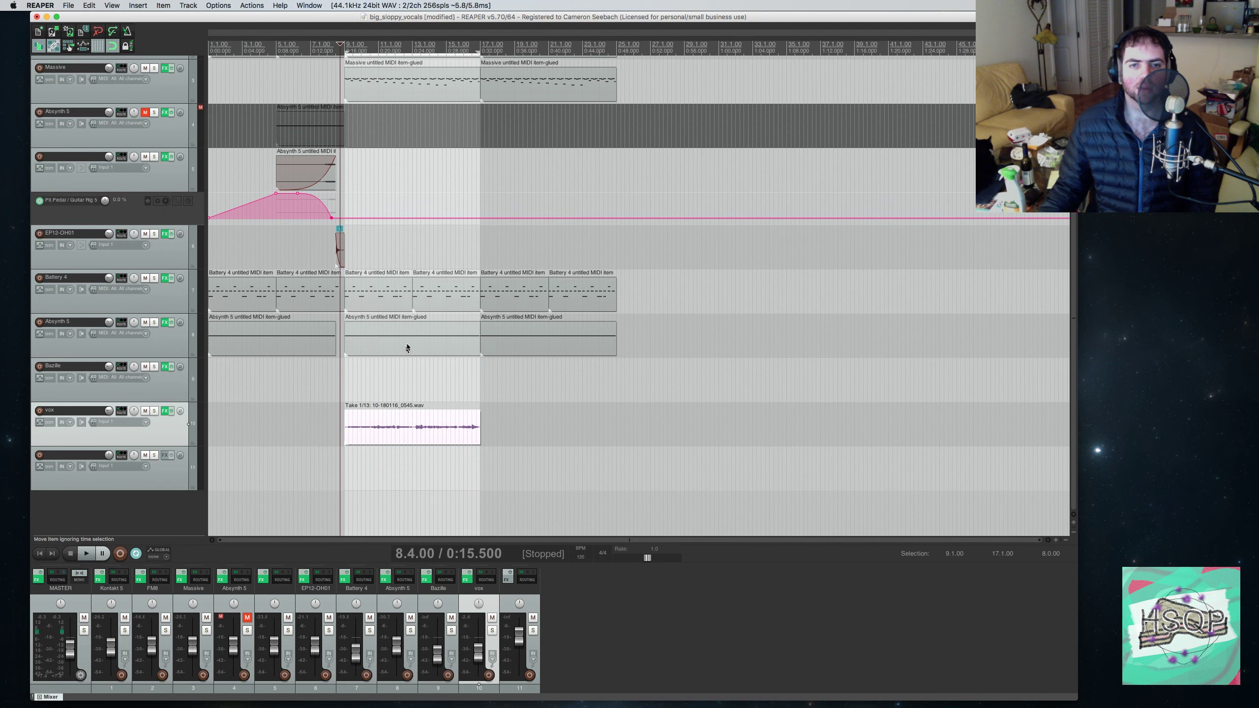
left_click(167, 412)
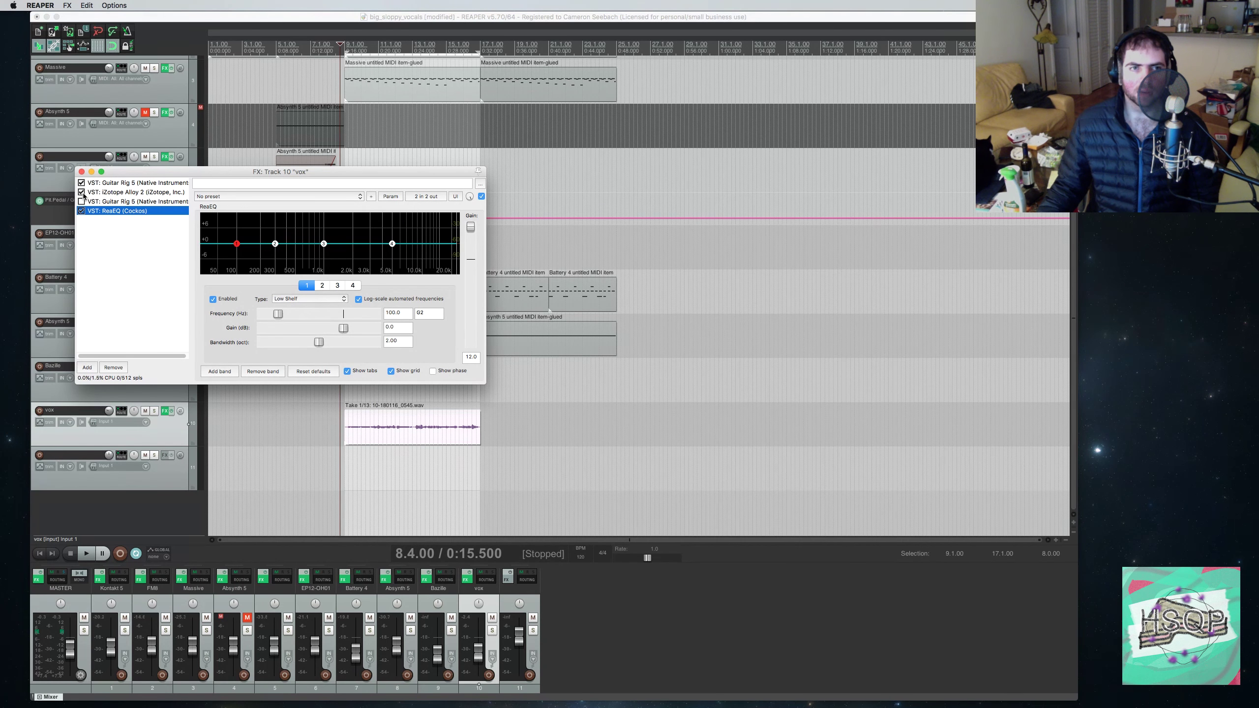
key("space")
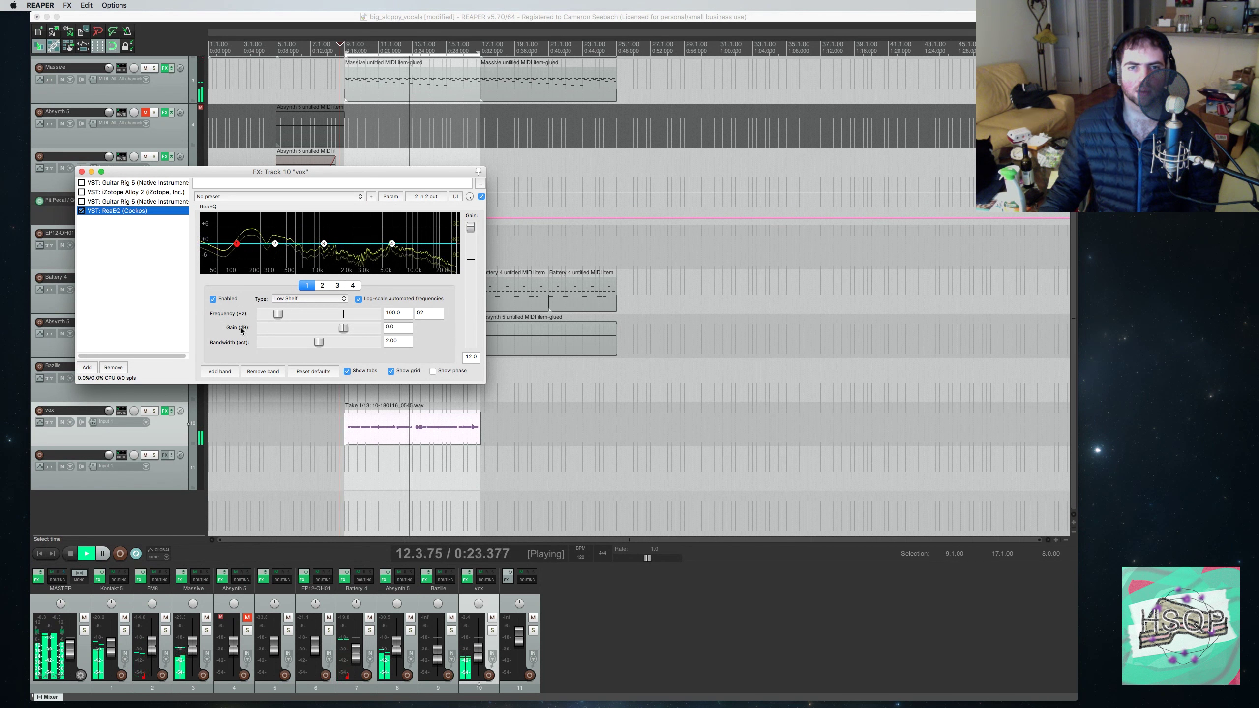
key("space")
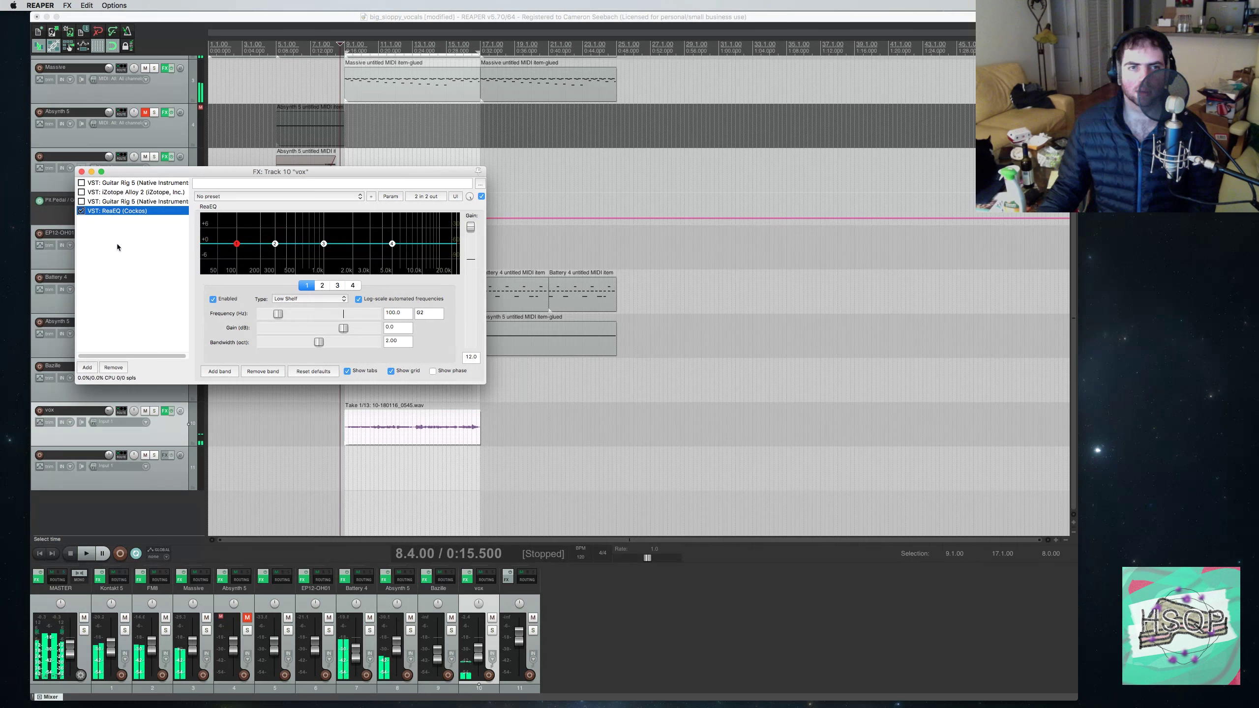
left_click(82, 211)
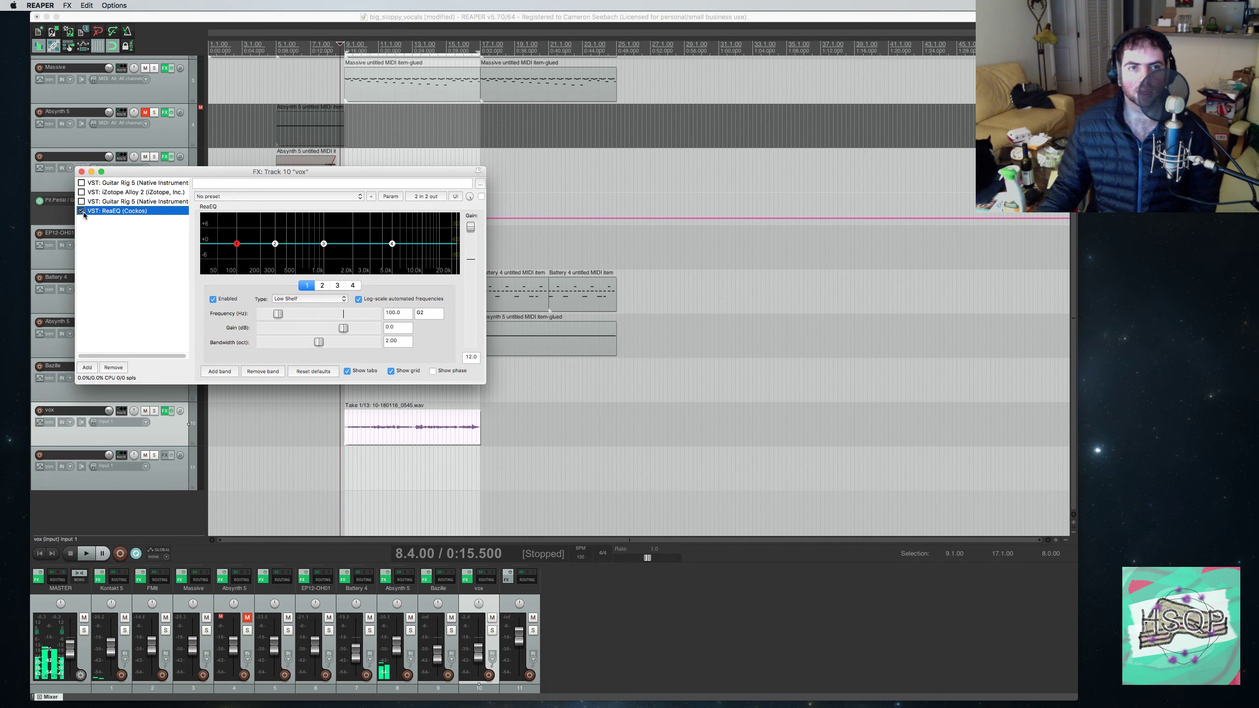
left_click(91, 172)
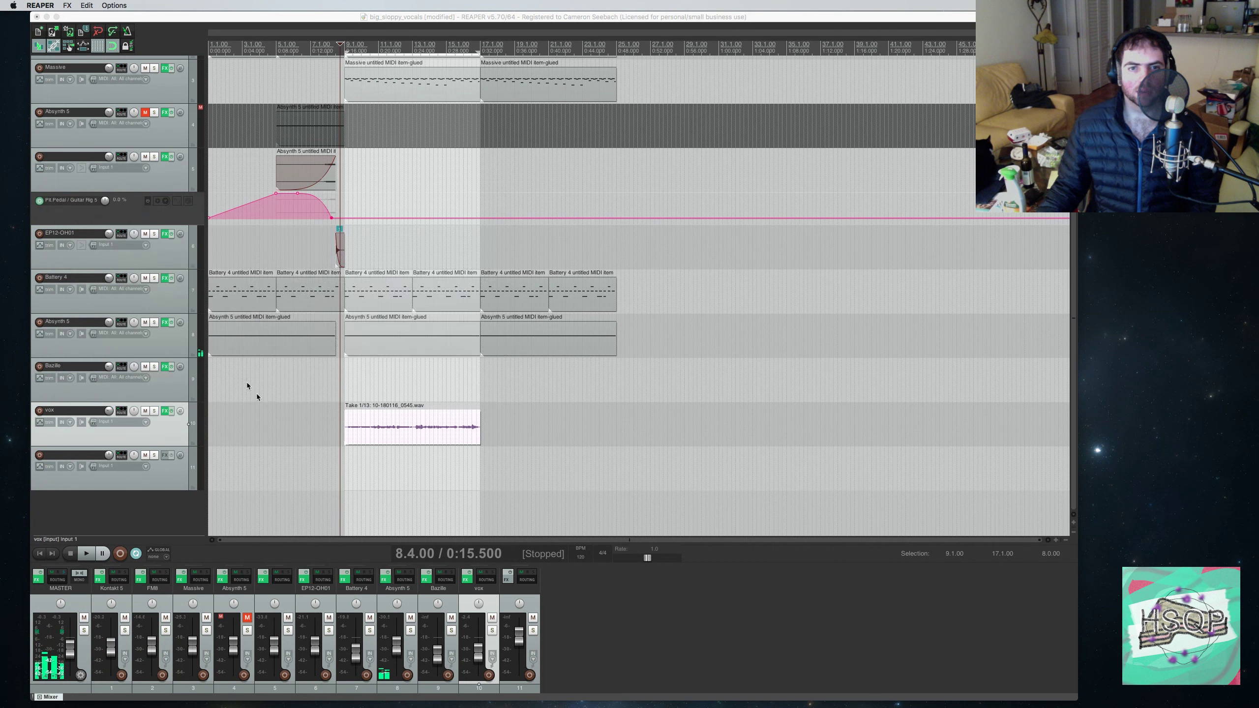
- Explode all takes of the vocal item to new tracks
right_click(380, 437)
mouse_move(545, 410)
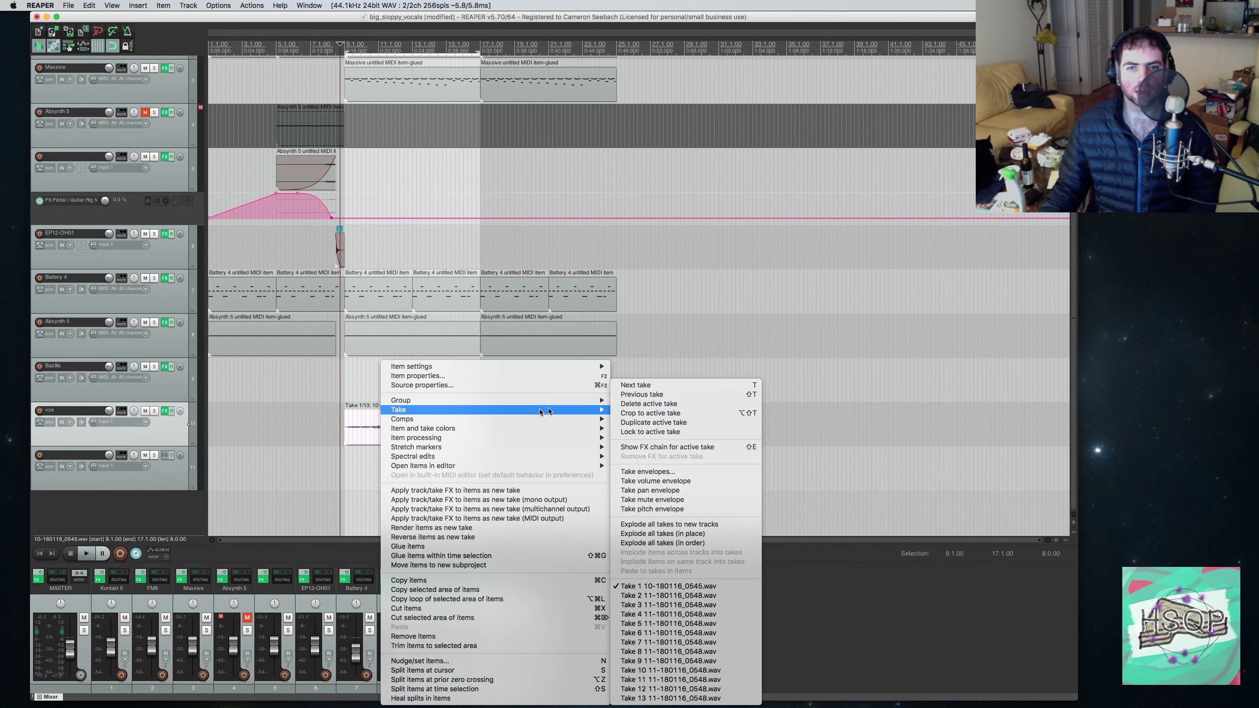
left_click(681, 525)
- Mute the original multi-take item on the vox track
left_click(410, 438)
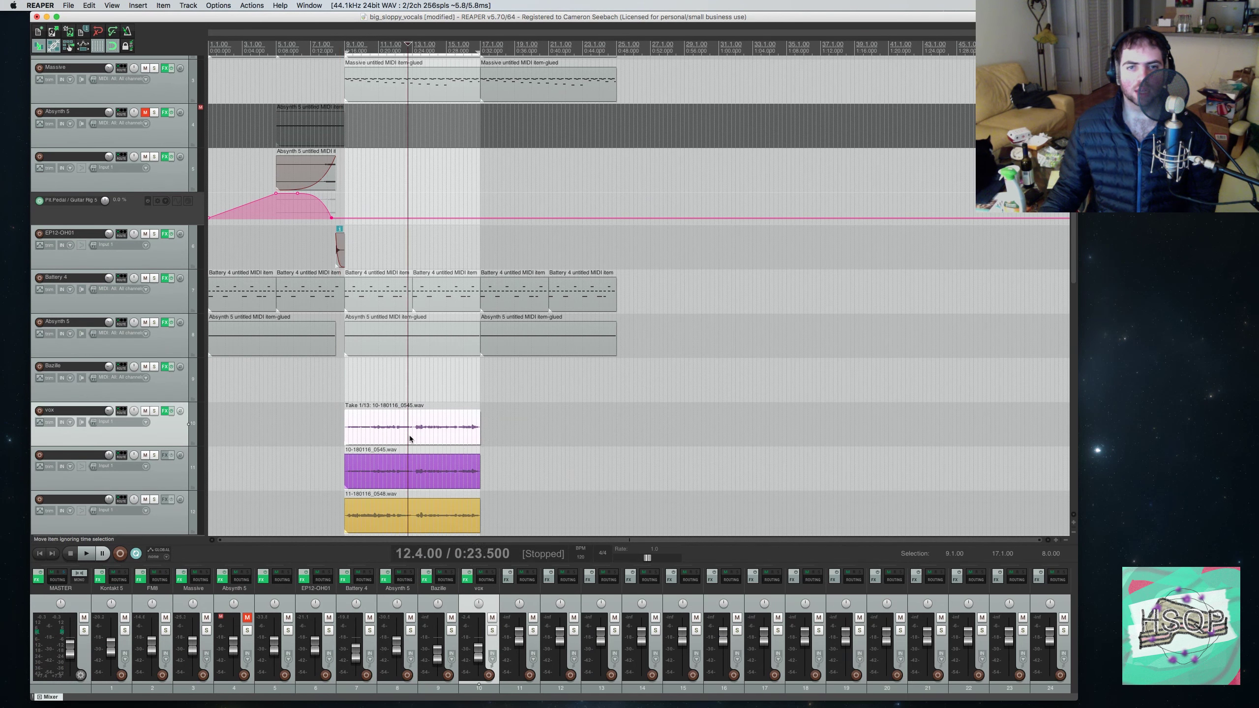
right_click(410, 437)
mouse_move(564, 369)
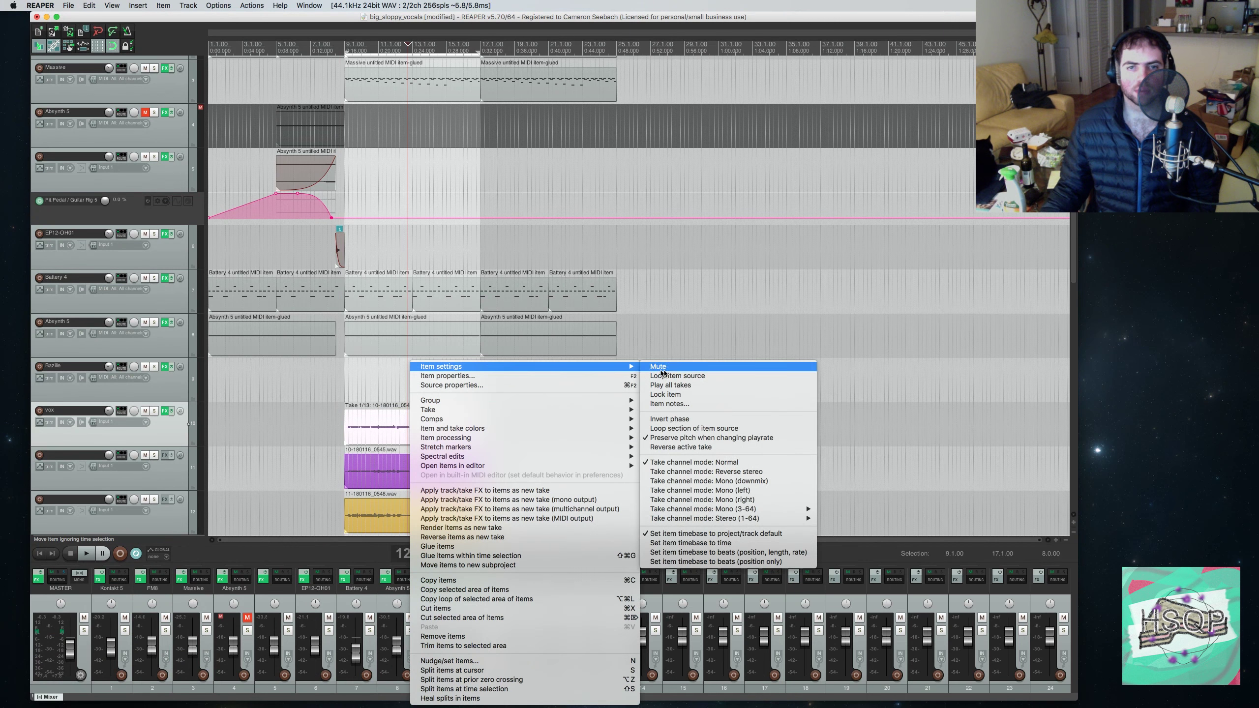
left_click(662, 368)
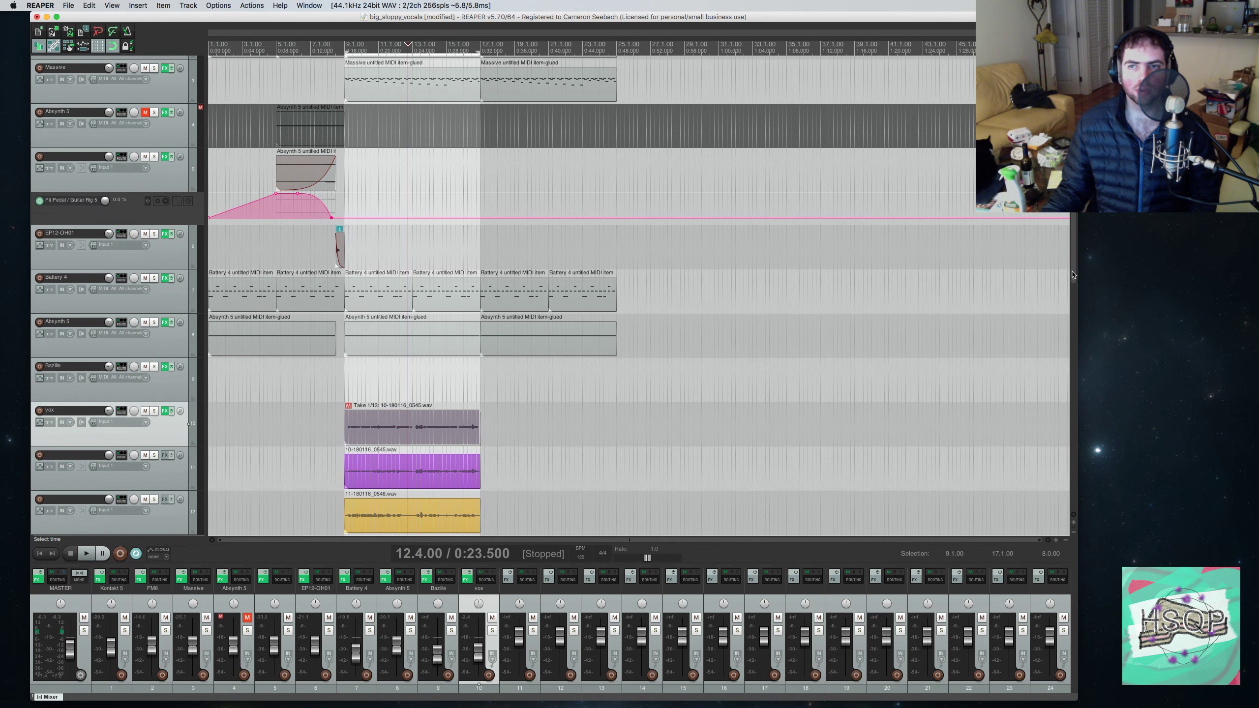
- Nest the new take tracks as children inside the vox track, making it their folder
left_click_drag(1069, 272, 1075, 392)
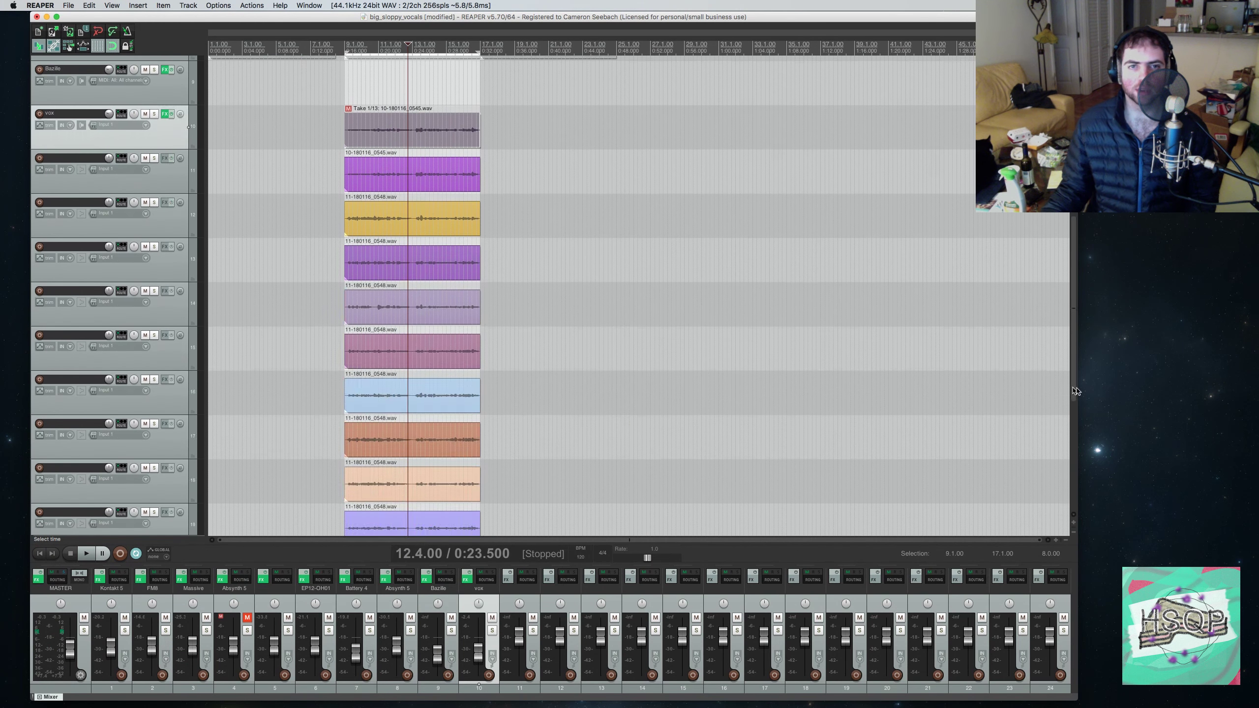
key("Down")
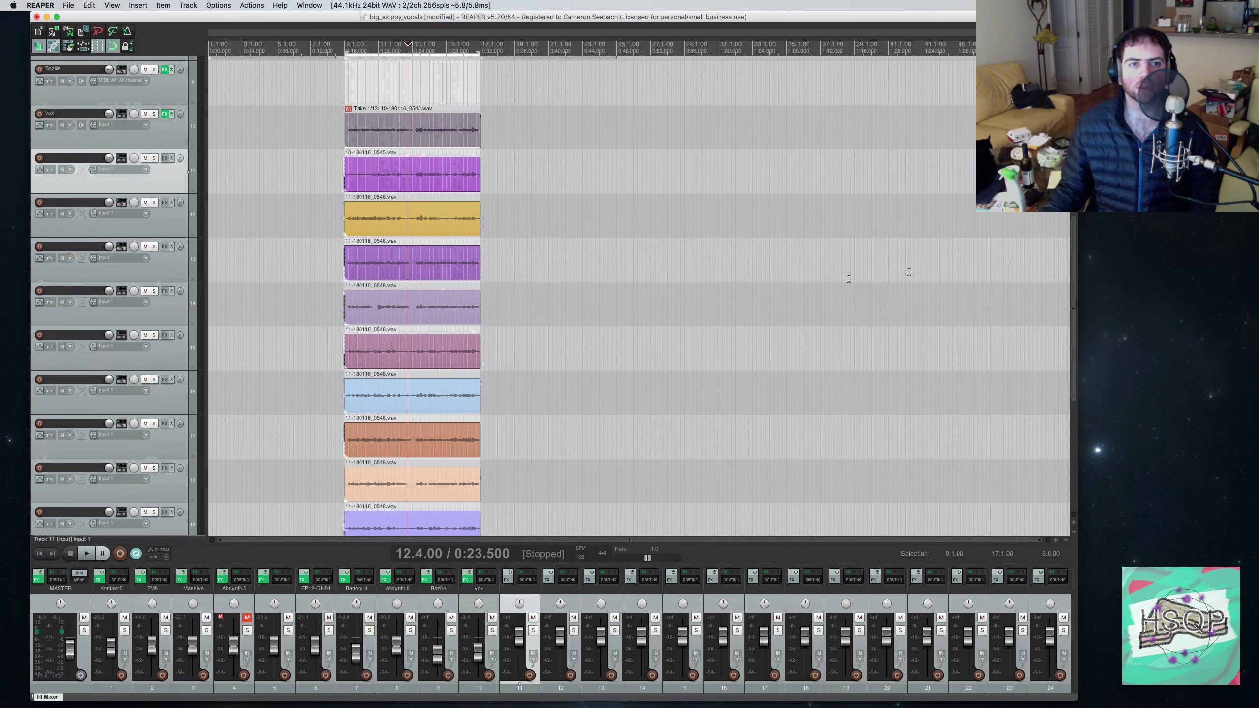
scroll(852, 369, "down", 6)
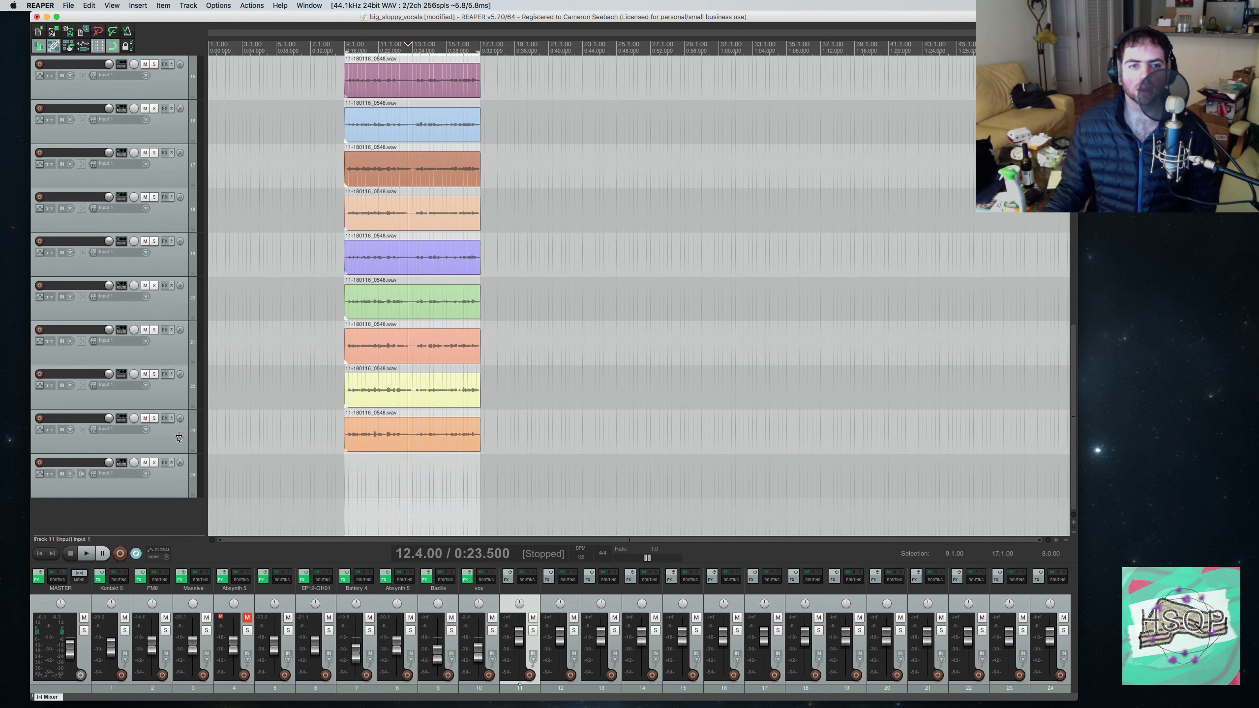
left_click(173, 440, "shift")
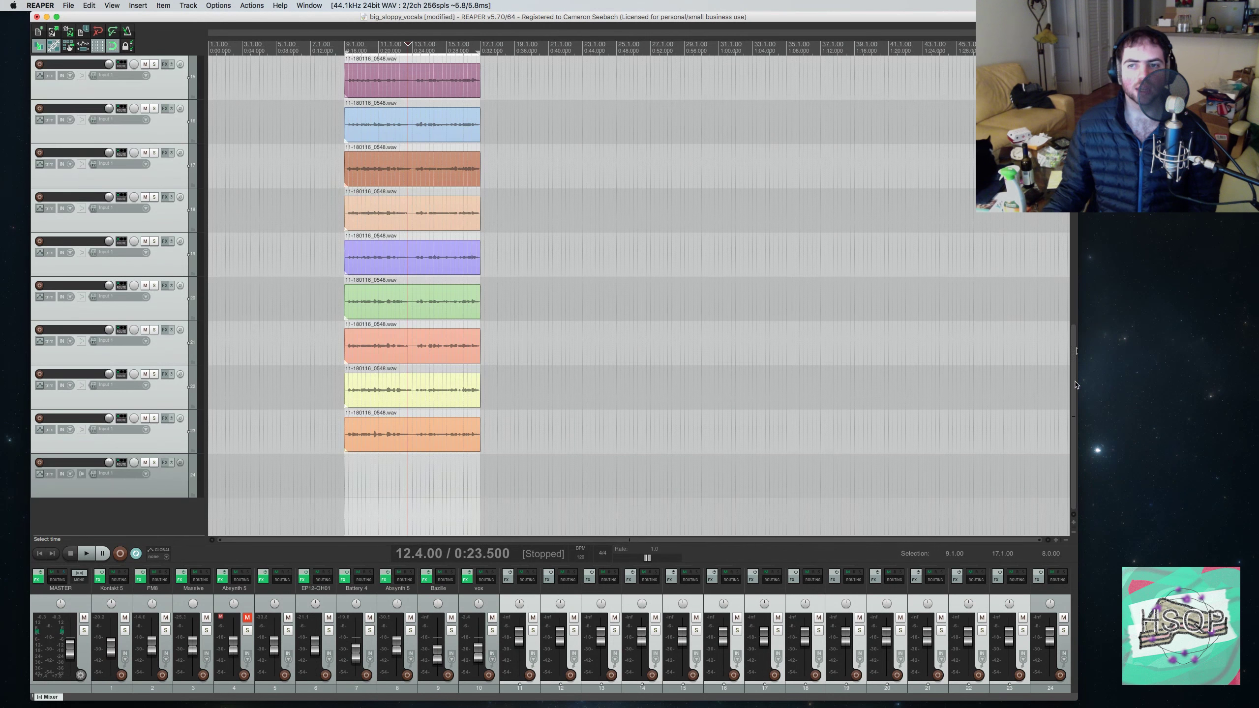
scroll(1075, 385, "up", 8)
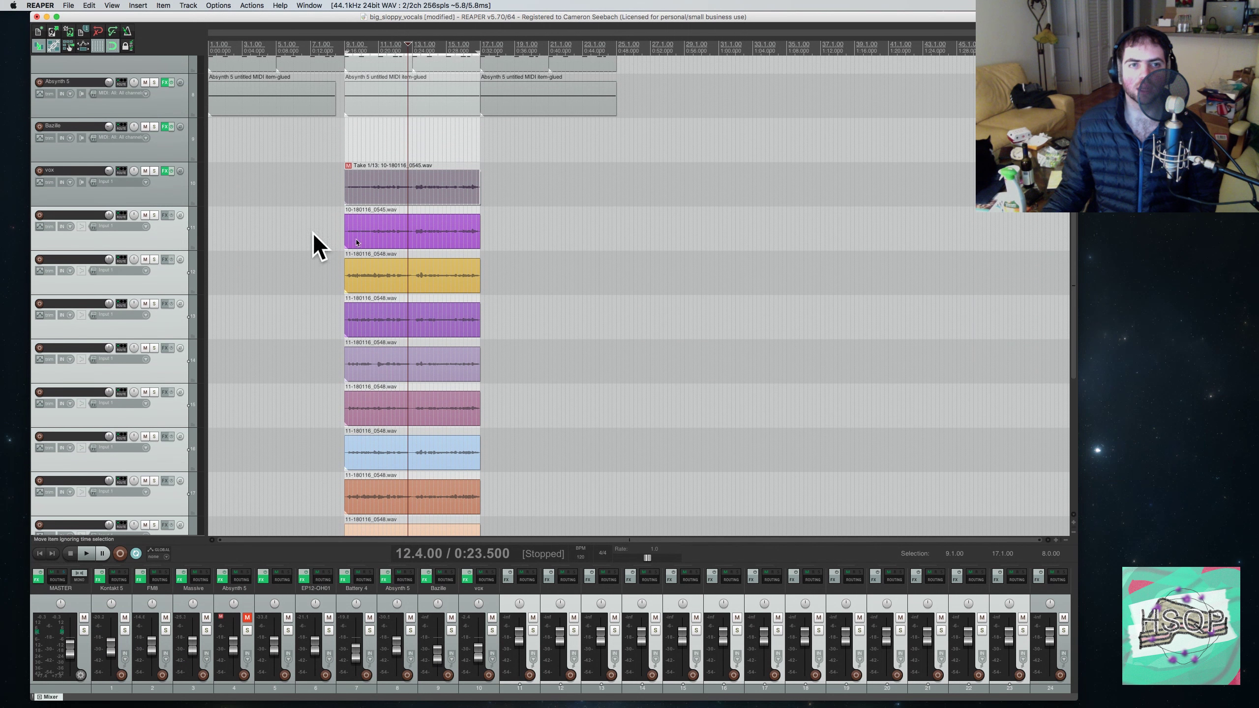
left_click_drag(167, 240, 153, 186)
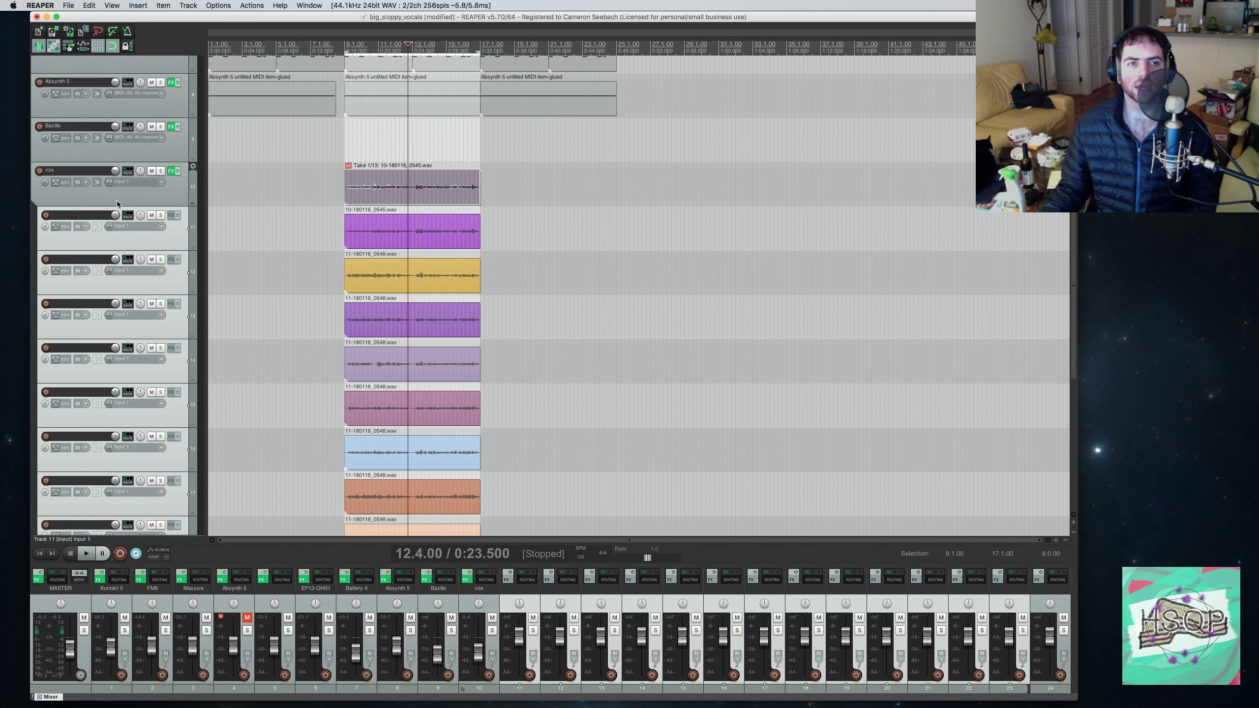
left_click(102, 199)
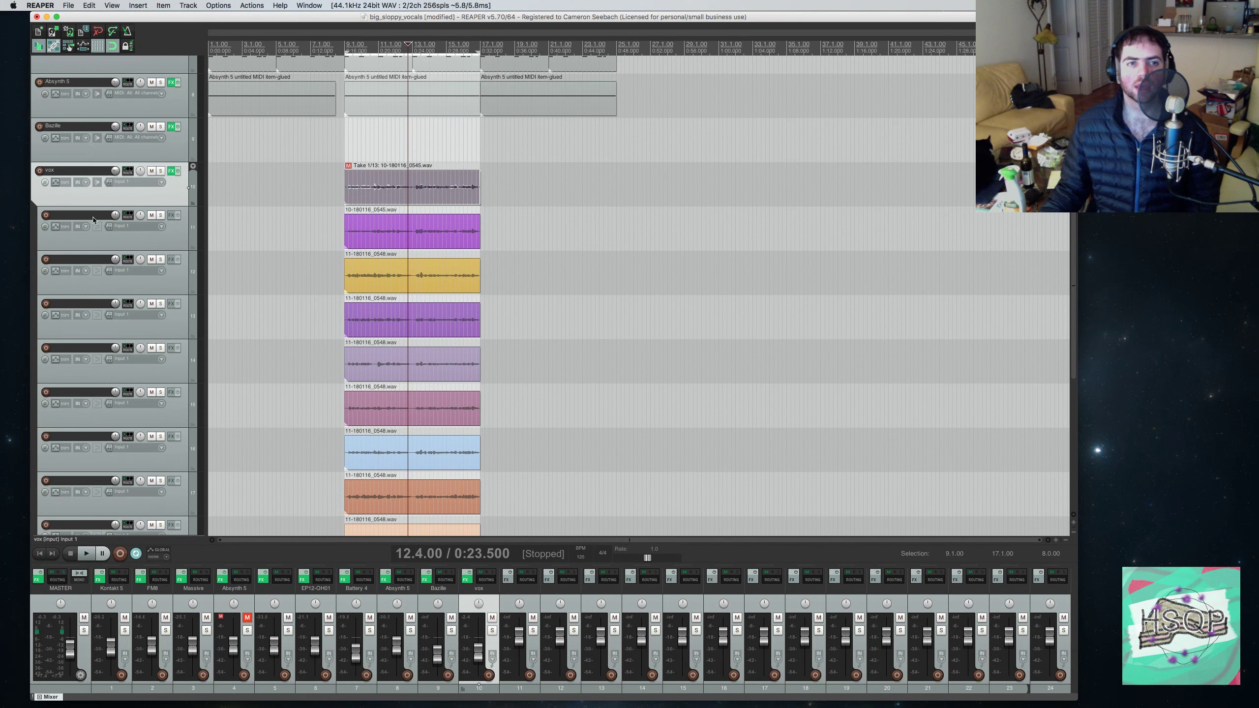
- Name the thirteen child tracks vox 1 through vox 13 in sequence
left_click(156, 241)
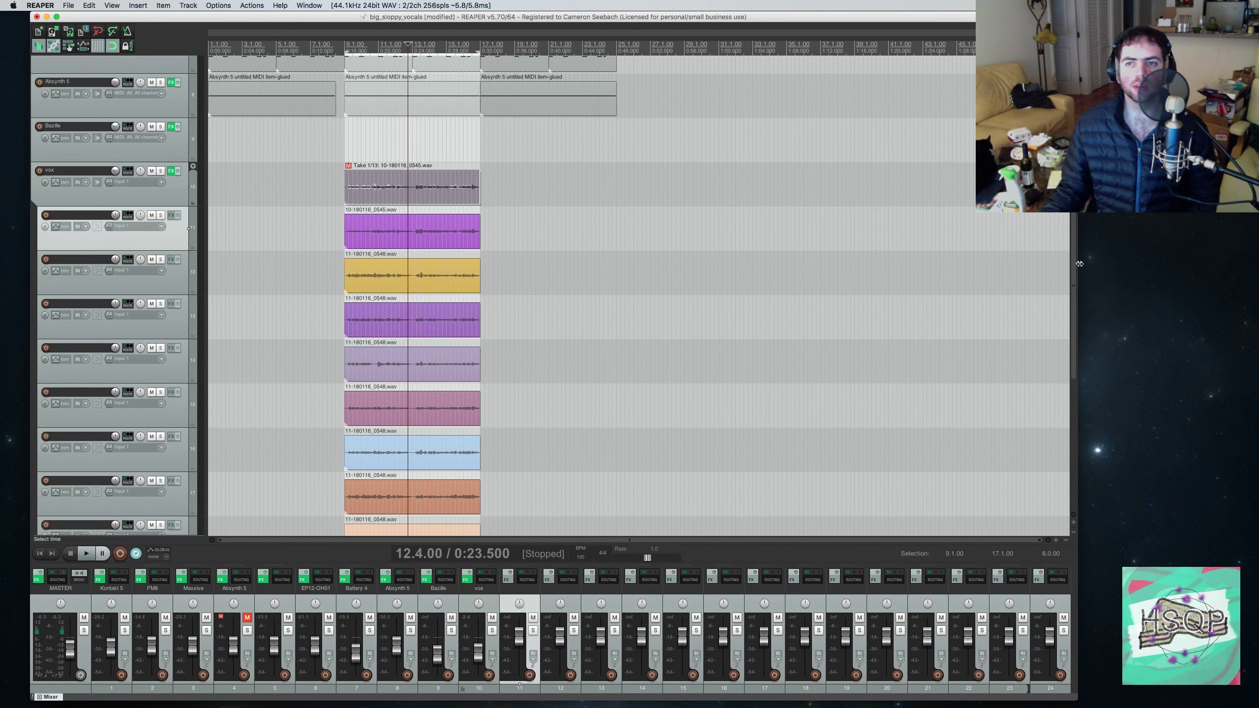
scroll(568, 425, "down", 10)
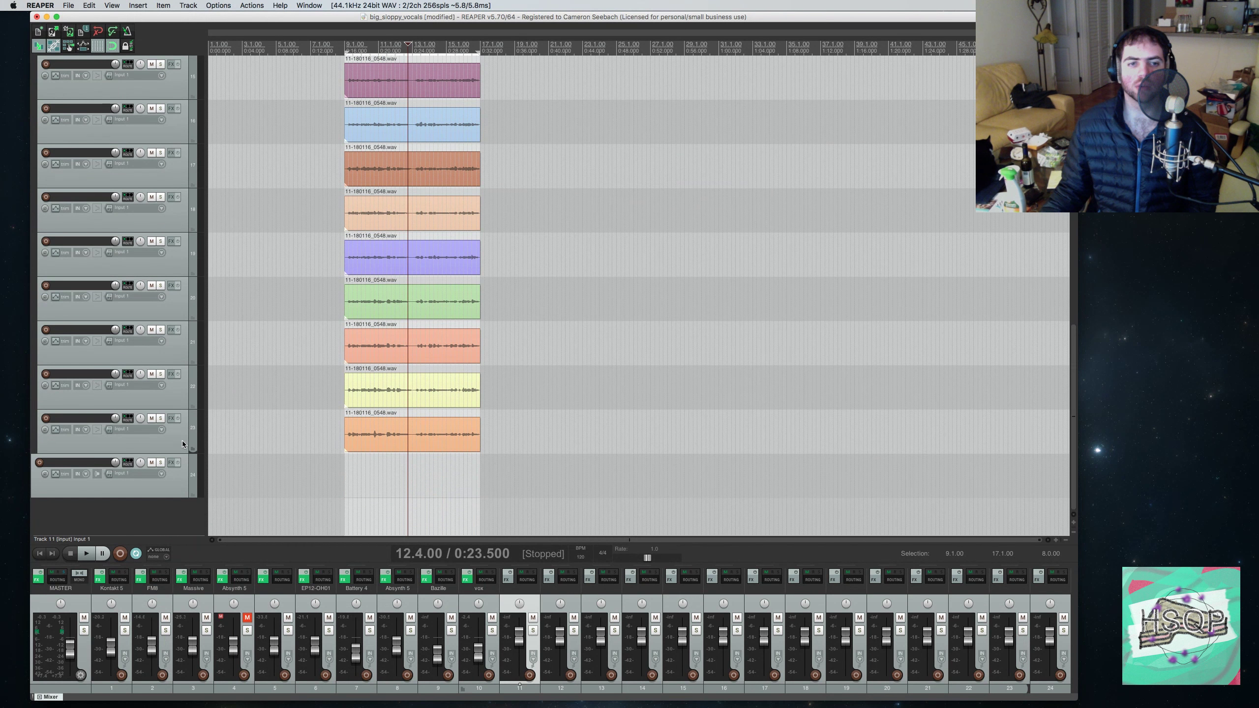
left_click(182, 444, "shift")
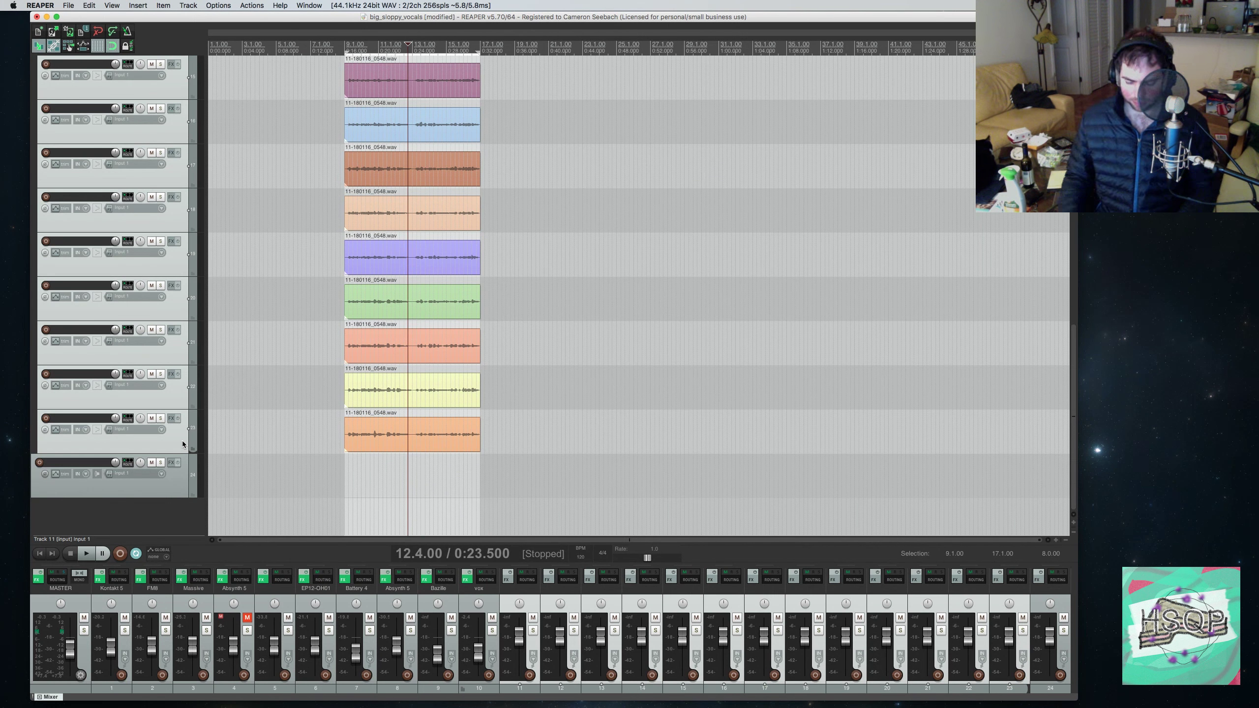
key("shift+n")
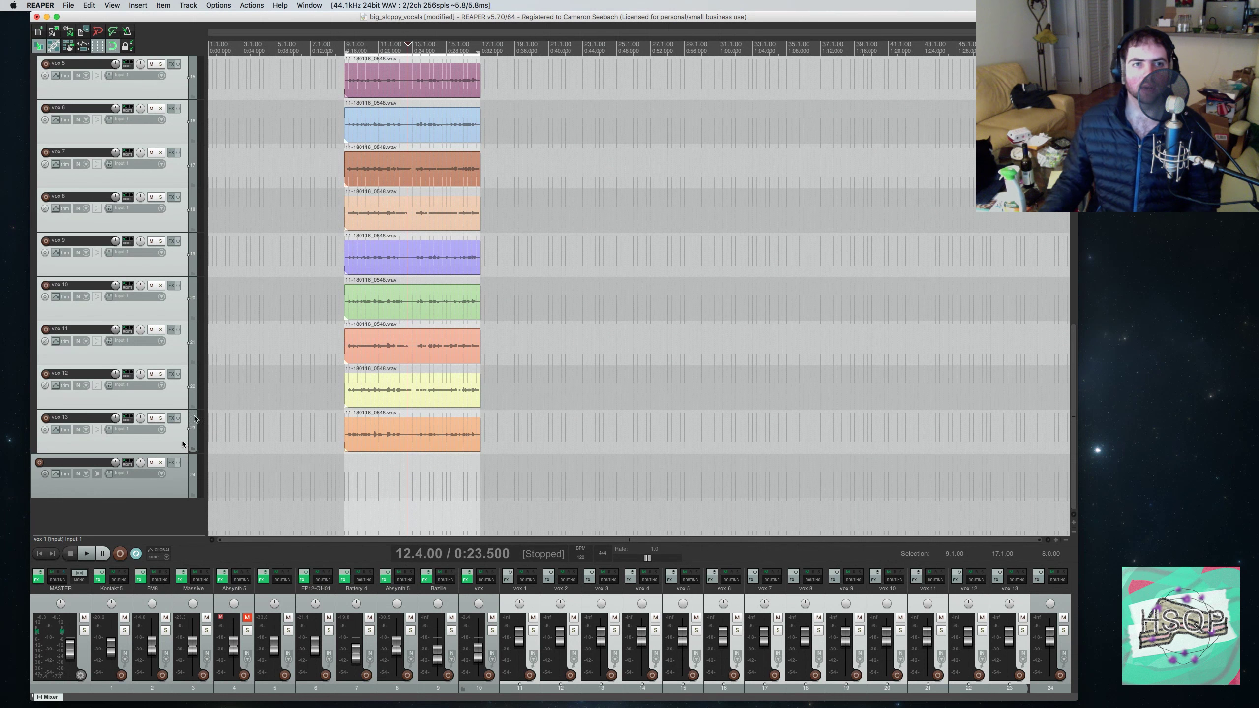
- Select the child vocal tracks vox 2 through vox 13, leaving vox 1 out of the selection
scroll(192, 362, "up", 8)
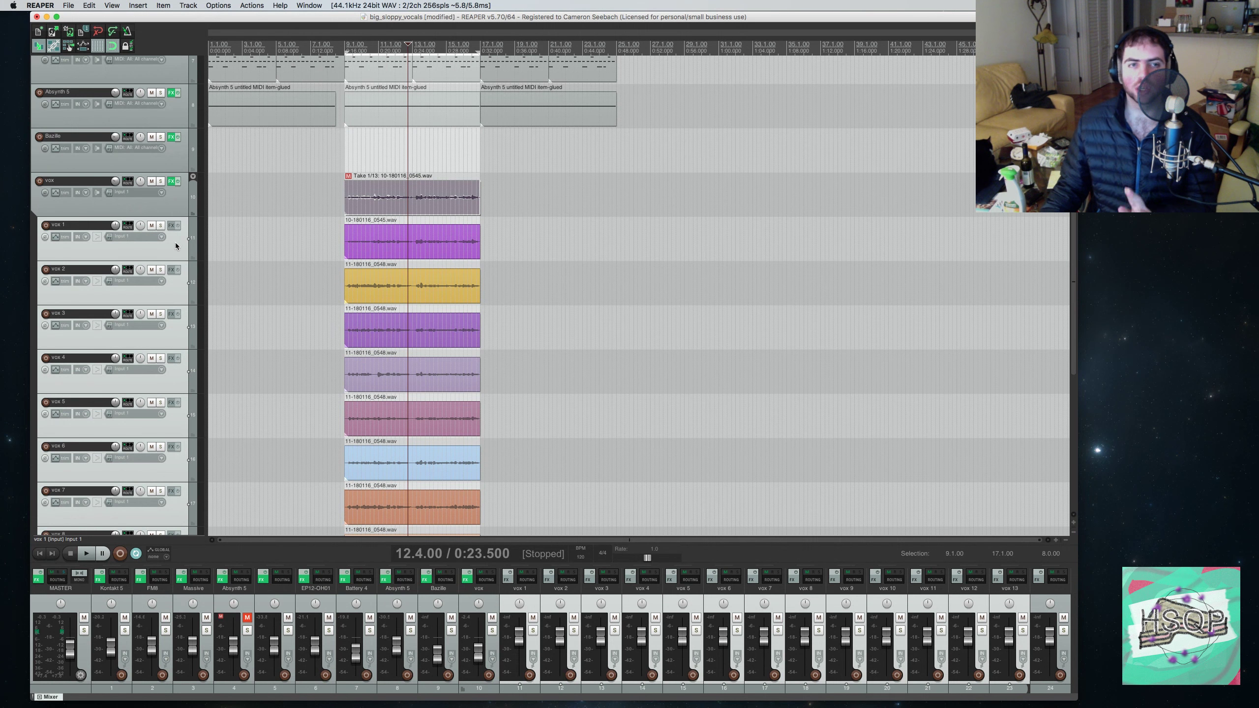
left_click(166, 242)
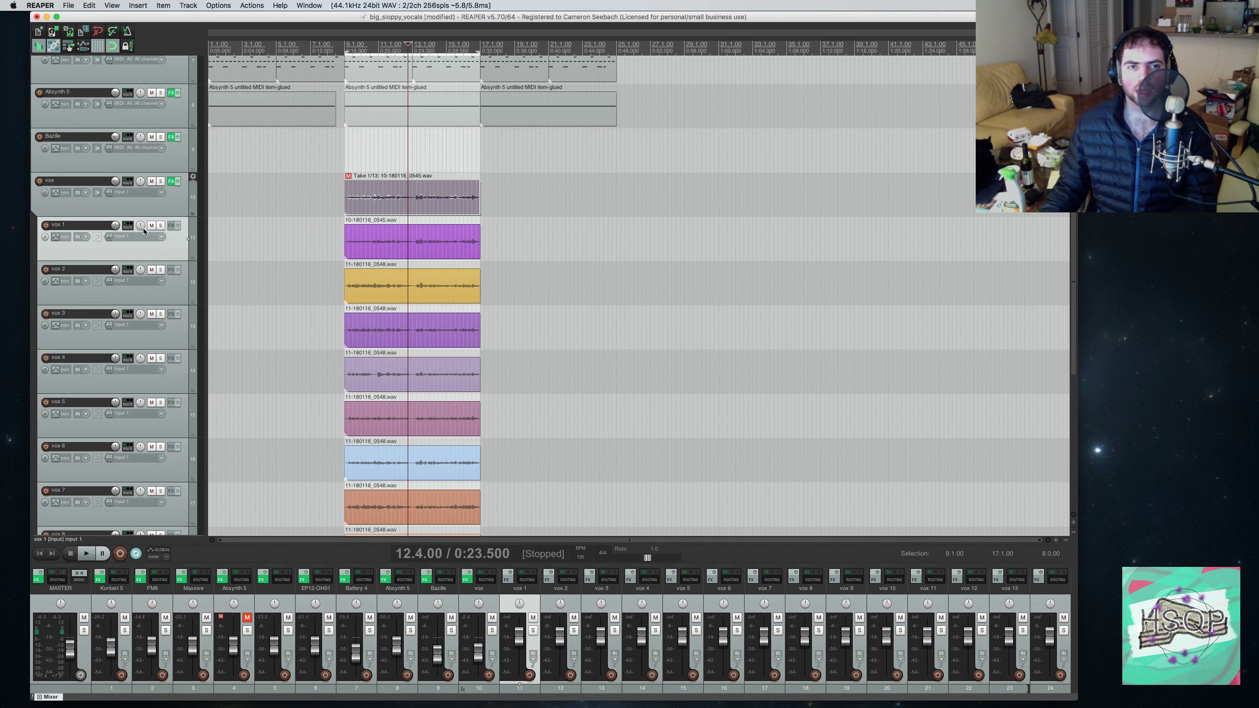
mouse_move(142, 229)
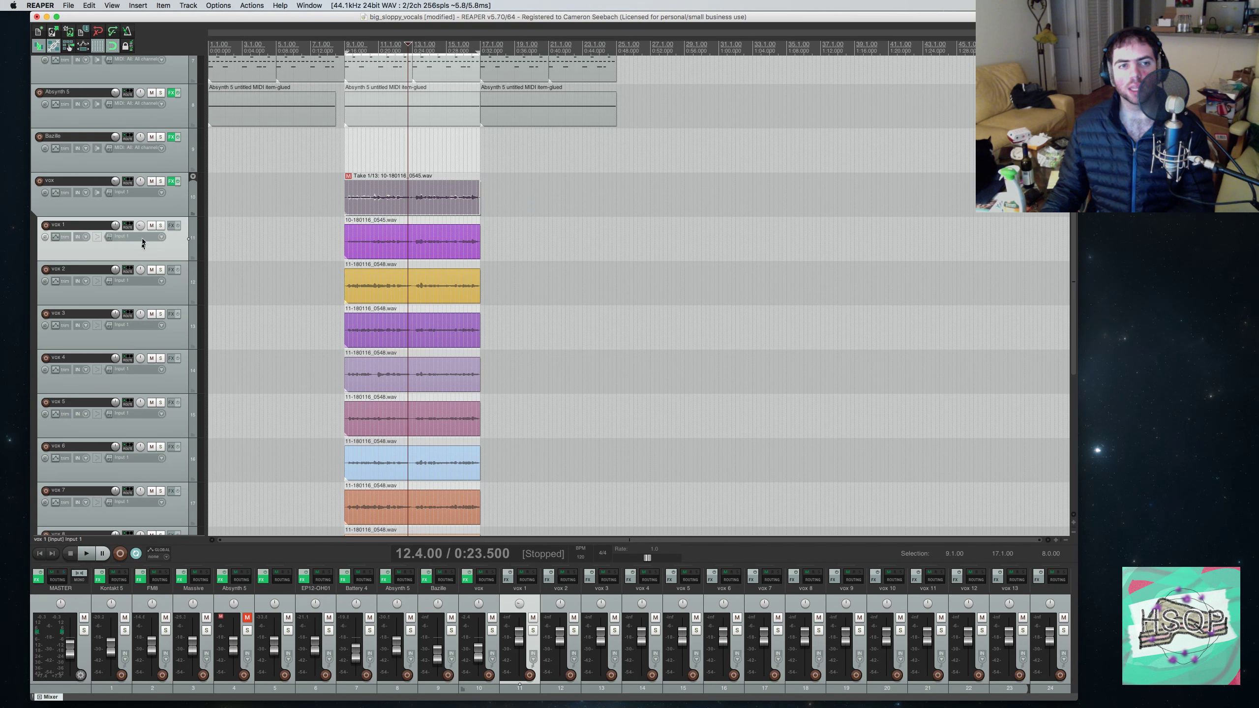
mouse_move(143, 273)
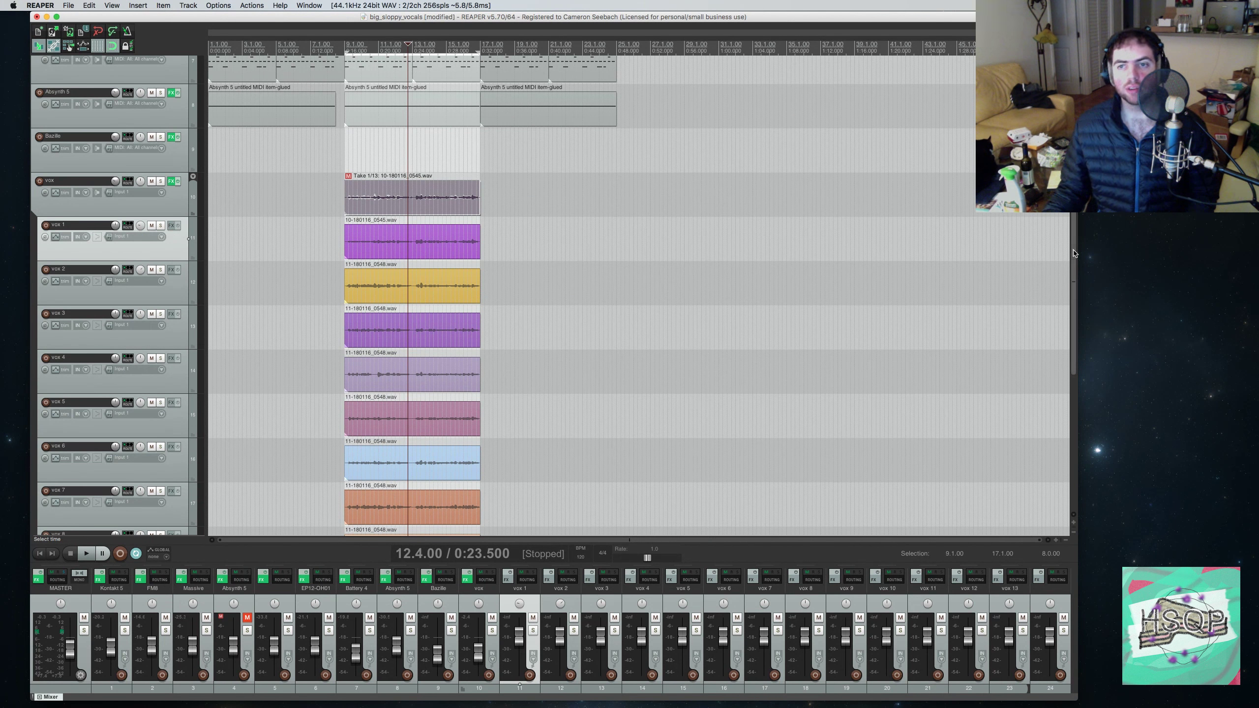
left_click_drag(1072, 256, 1073, 403)
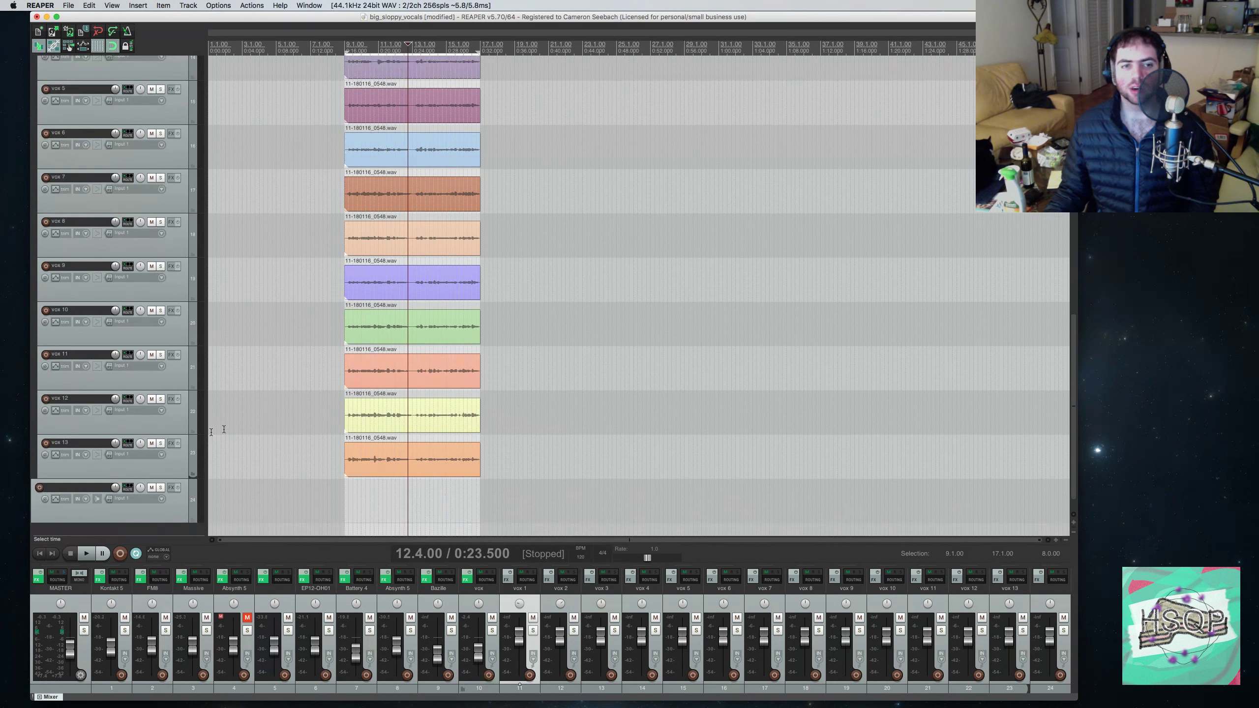
left_click(181, 464, "shift")
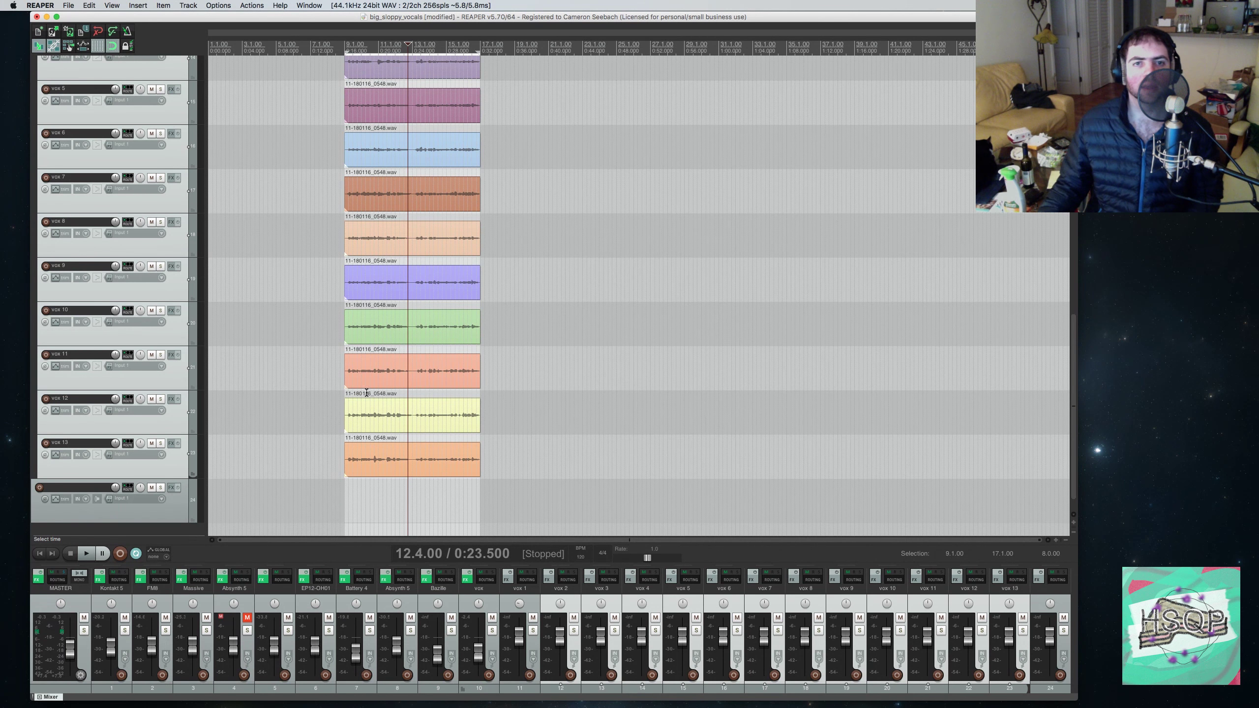
- Place the edit cursor at 8.4.00, just before the vocal items, and play the section to audition it
scroll(347, 397, "up", 4)
scroll(672, 366, "down", 5)
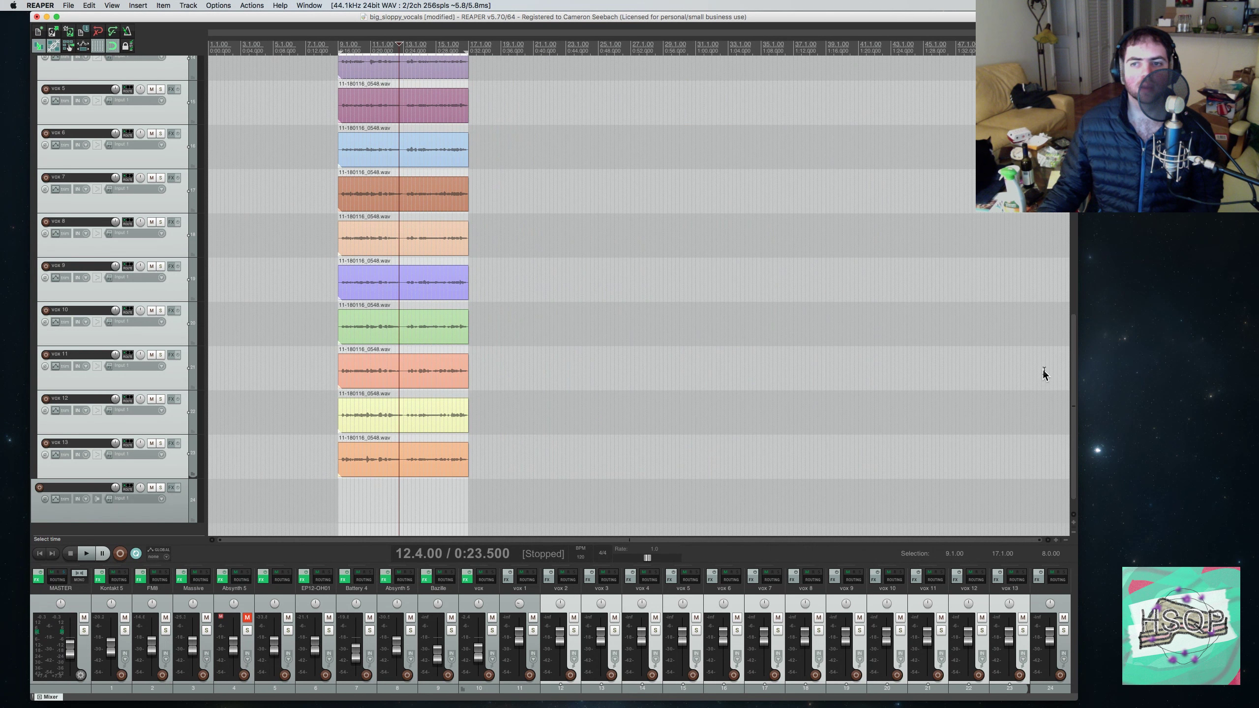
left_click_drag(1072, 369, 1052, 261)
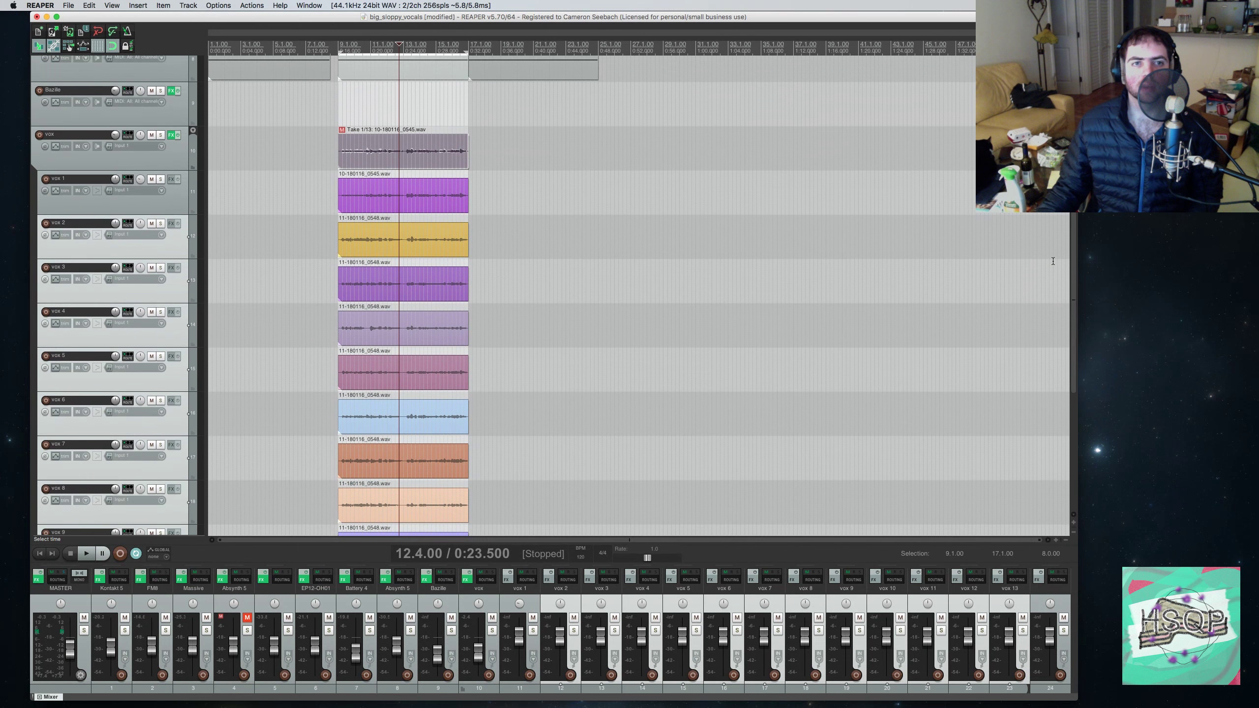
left_click(332, 58)
key("space")
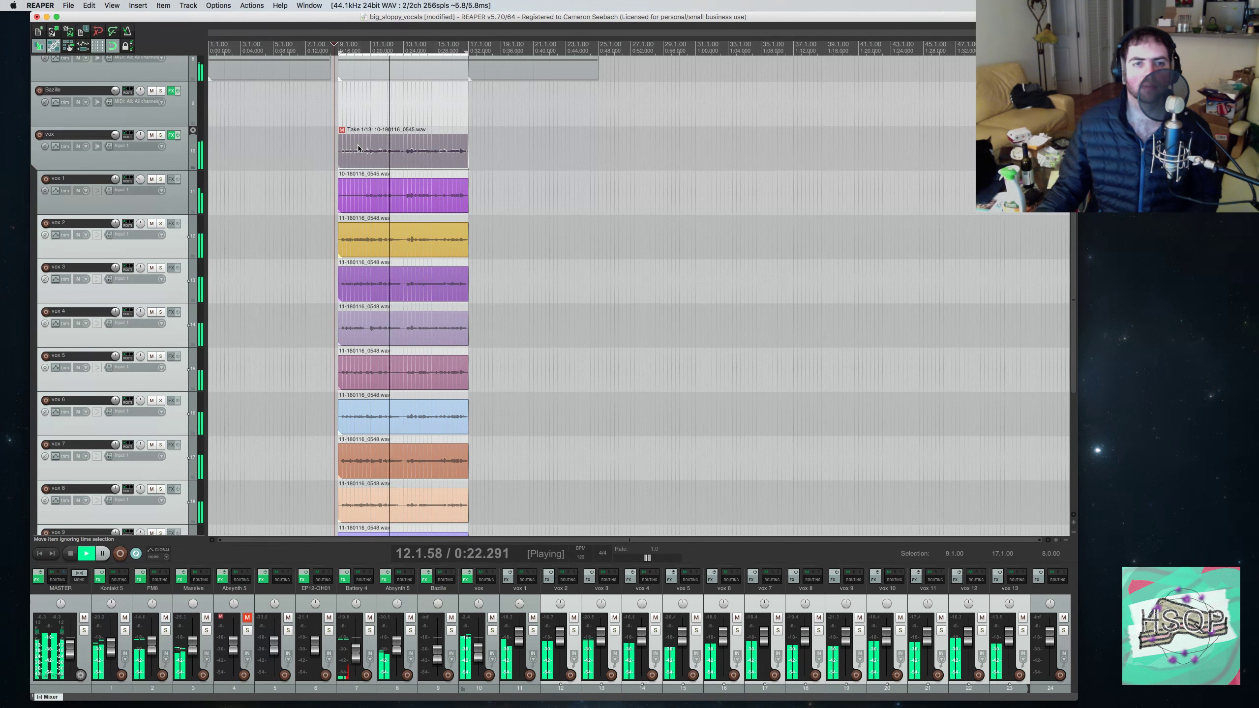
key("space")
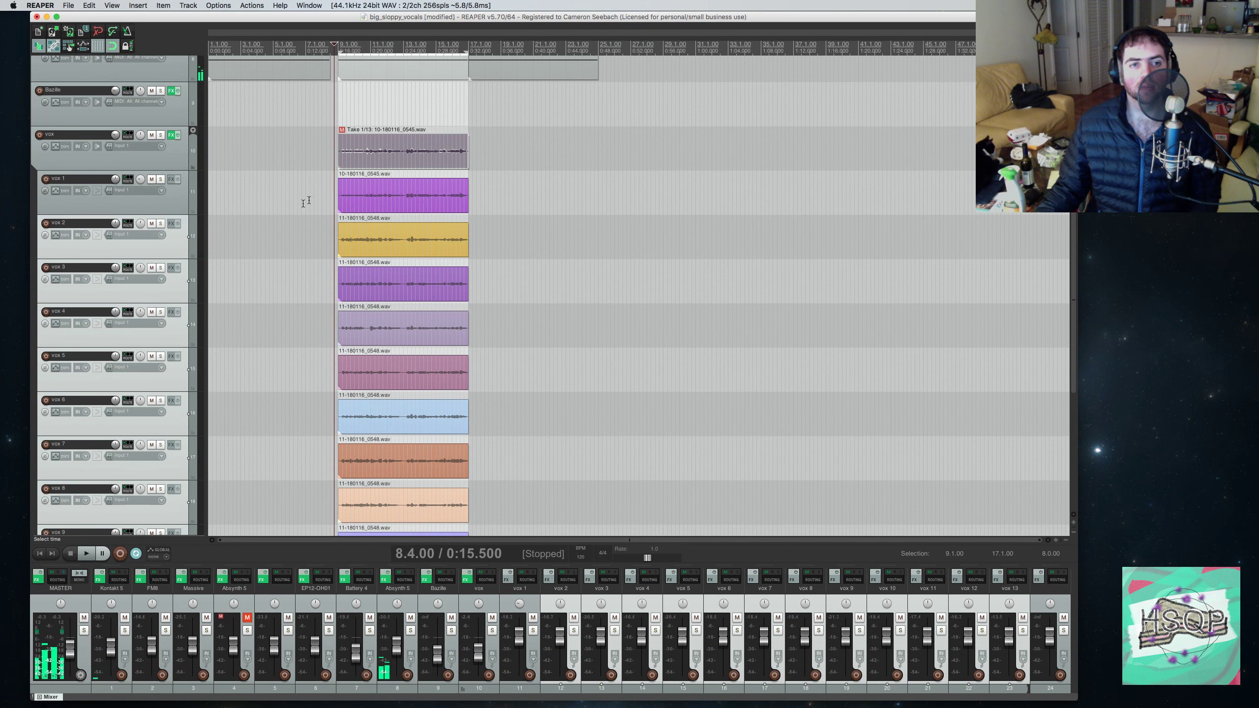
- Select all child tracks from vox 1 through vox 13 and play the layered vocal section
left_click(183, 209)
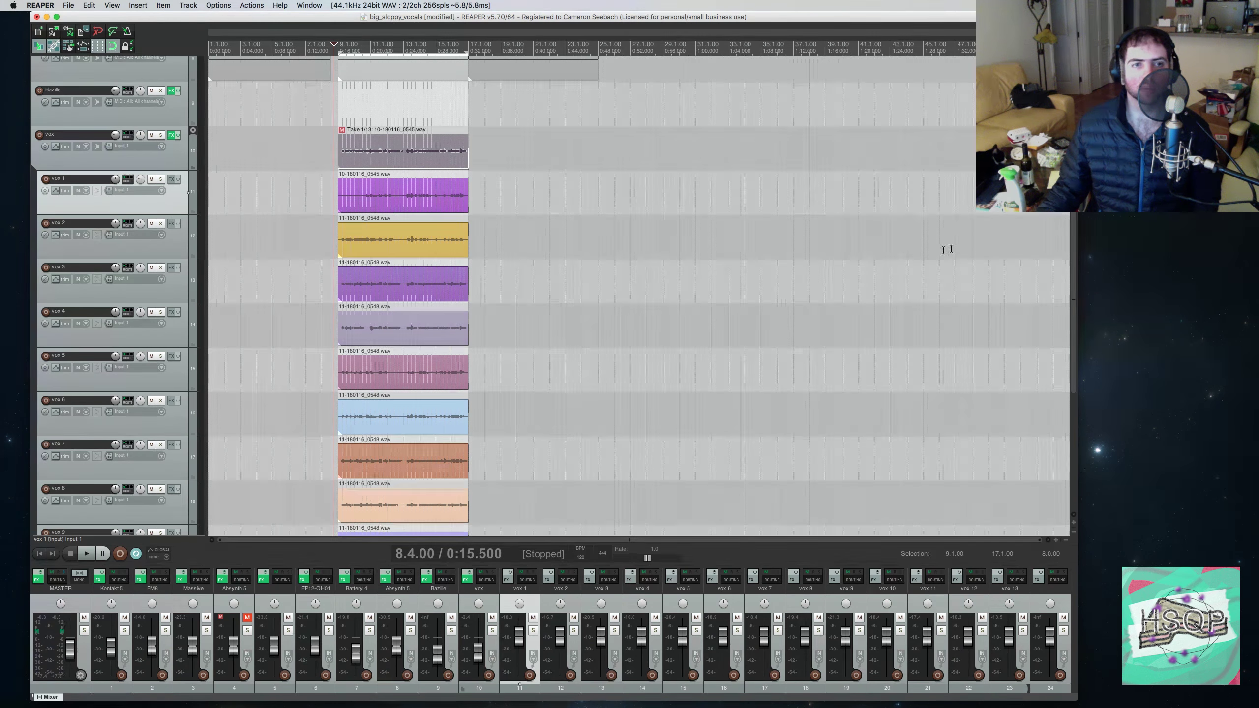
left_click_drag(1073, 237, 1071, 357)
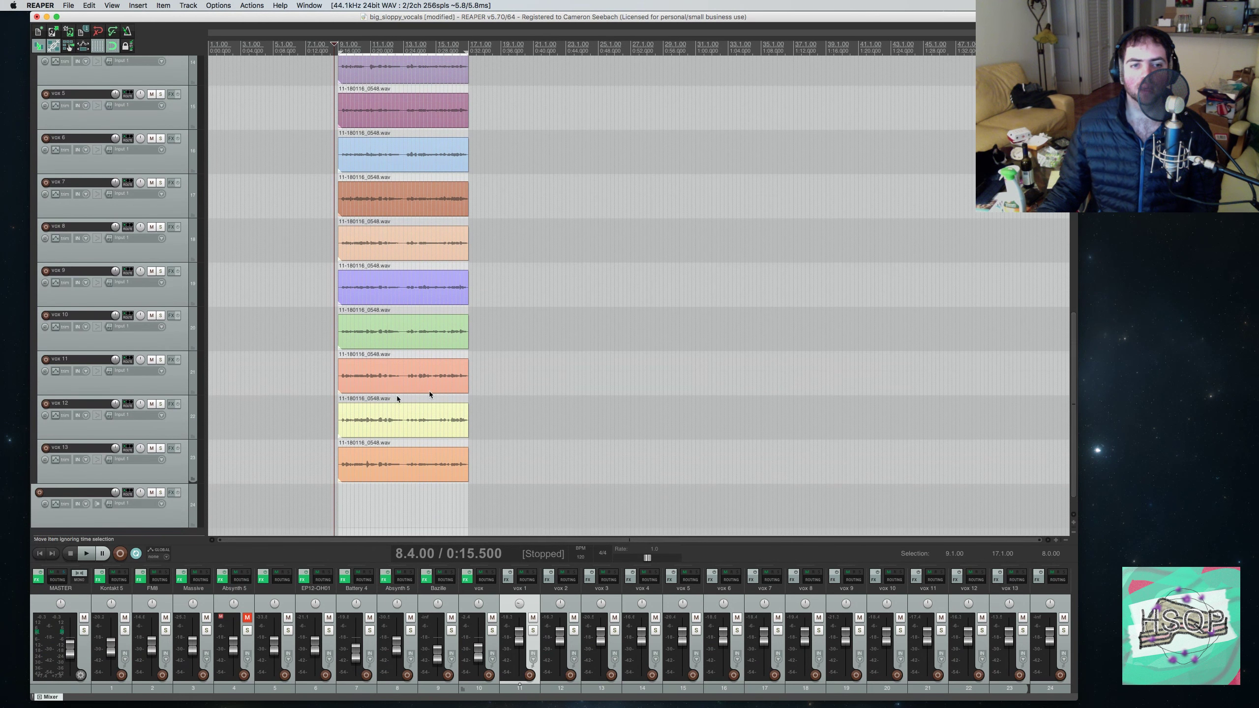
left_click(176, 477)
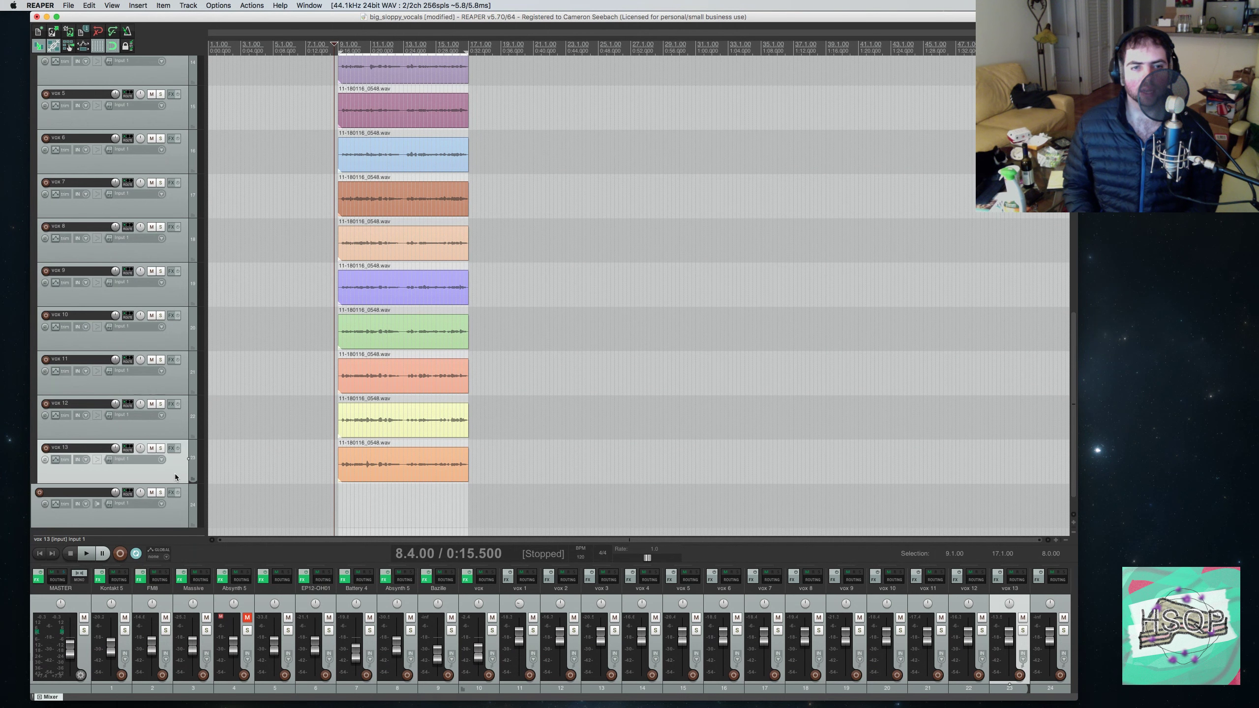
left_click(532, 612, "shift")
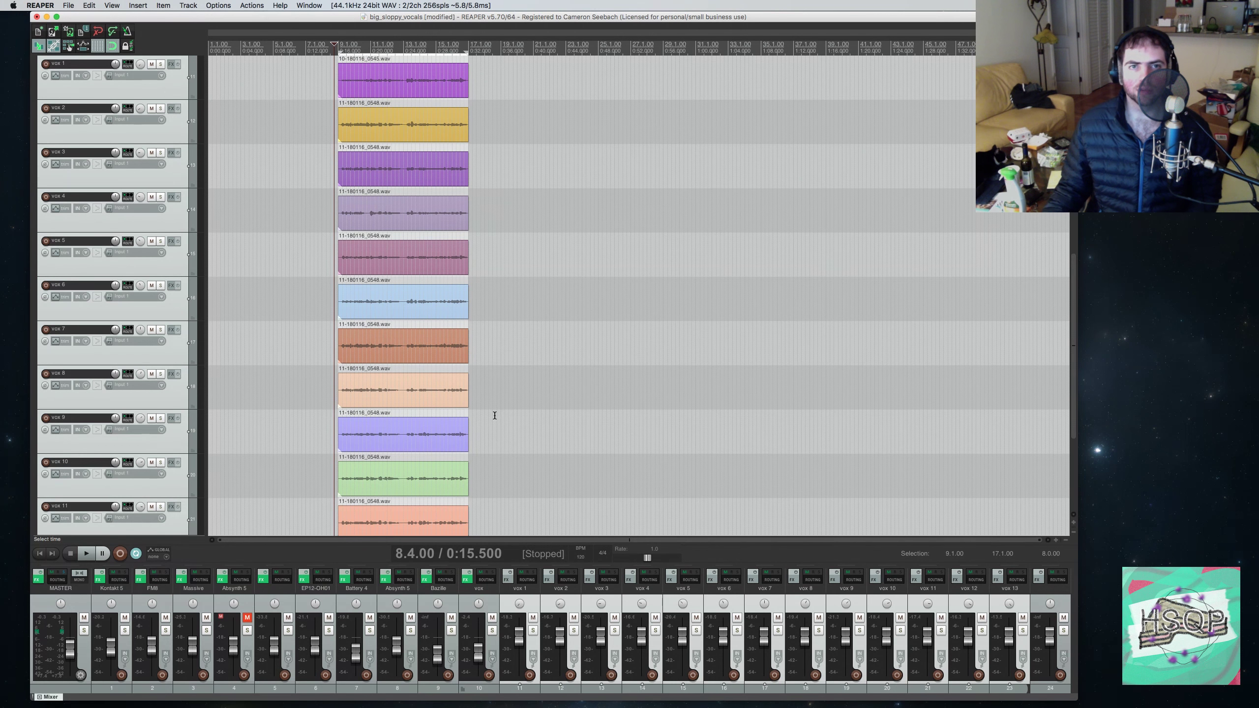
key("space")
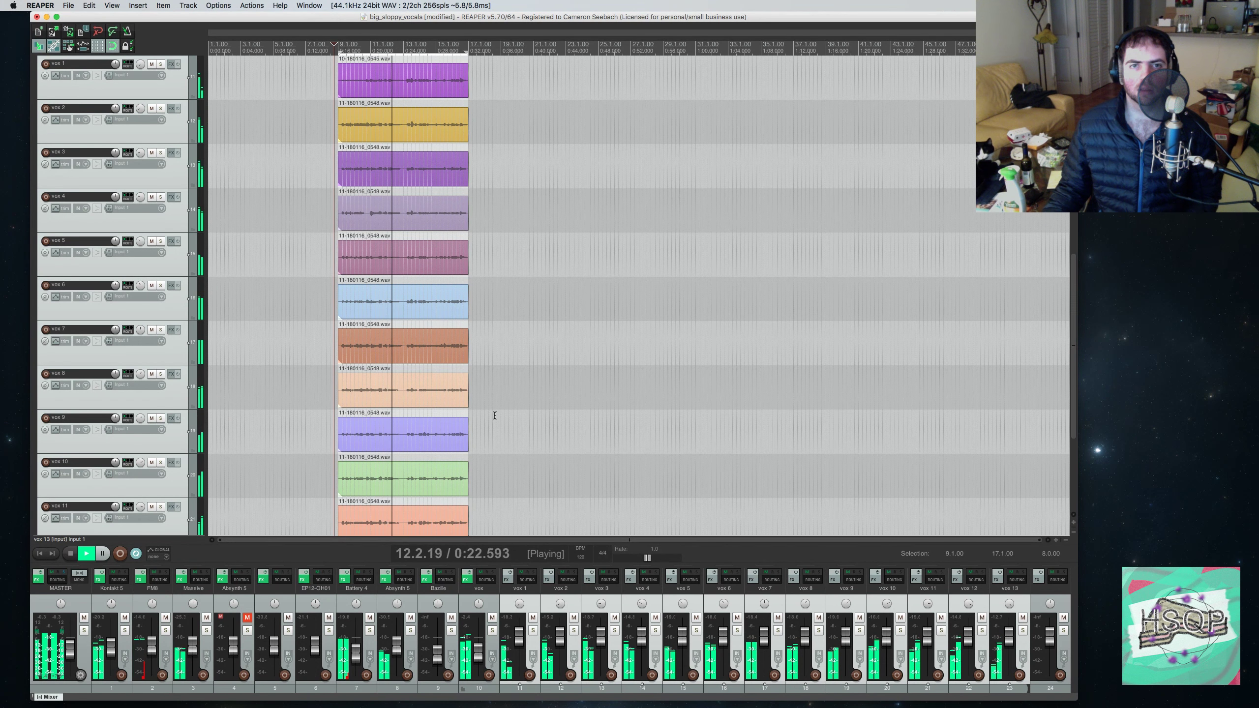
key("space")
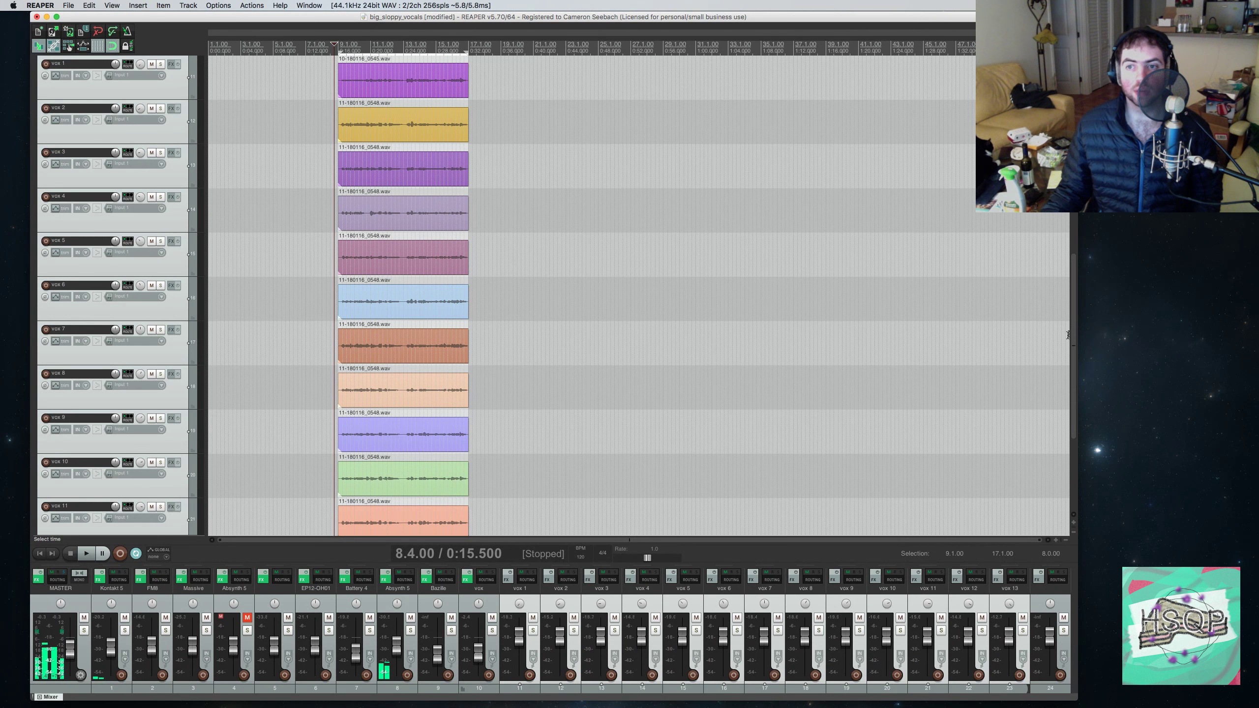
- Open the vox folder track's effects chain, bypass ReaEQ and enable the first Guitar Rig 5
scroll(1066, 312, "up", 5)
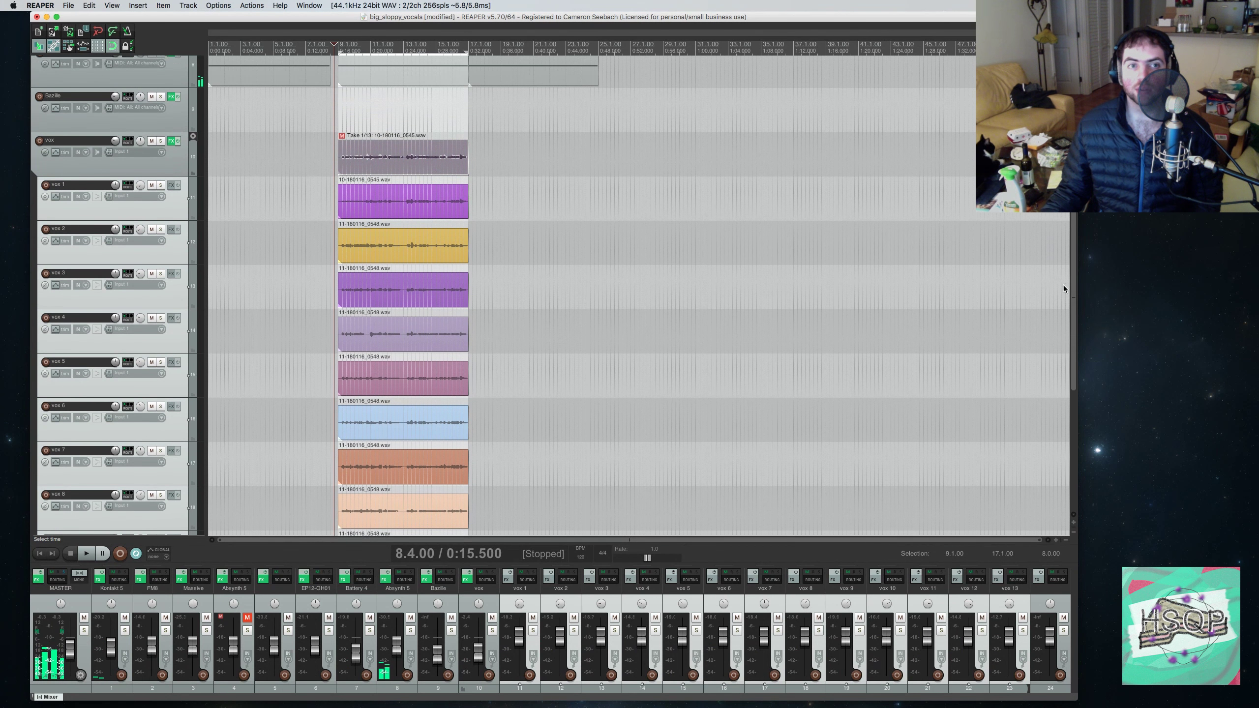
scroll(1064, 289, "up", 1)
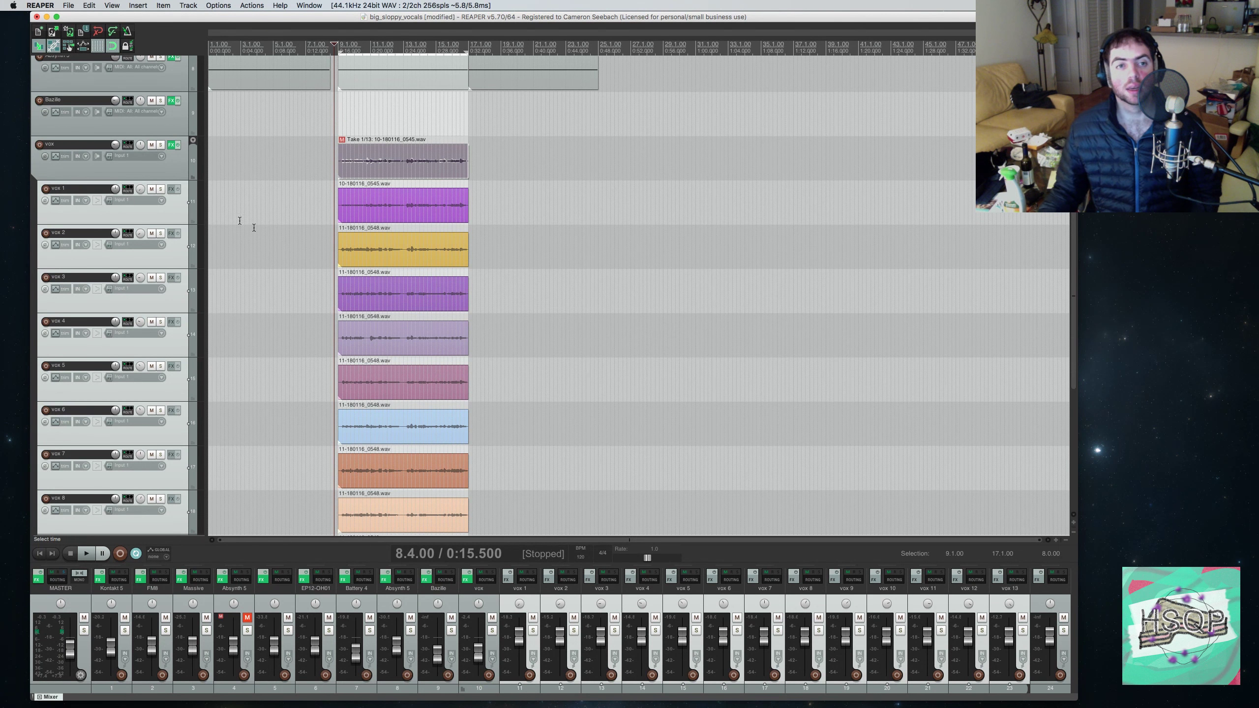
left_click(182, 172)
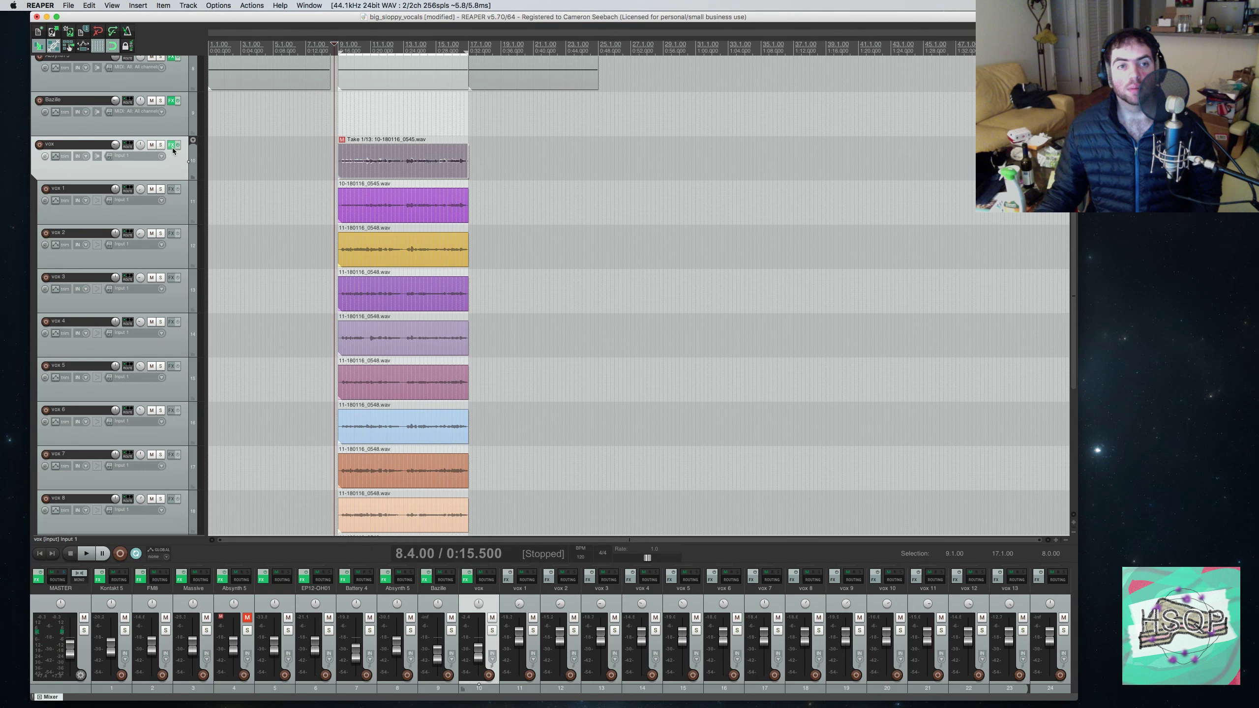
left_click(172, 146)
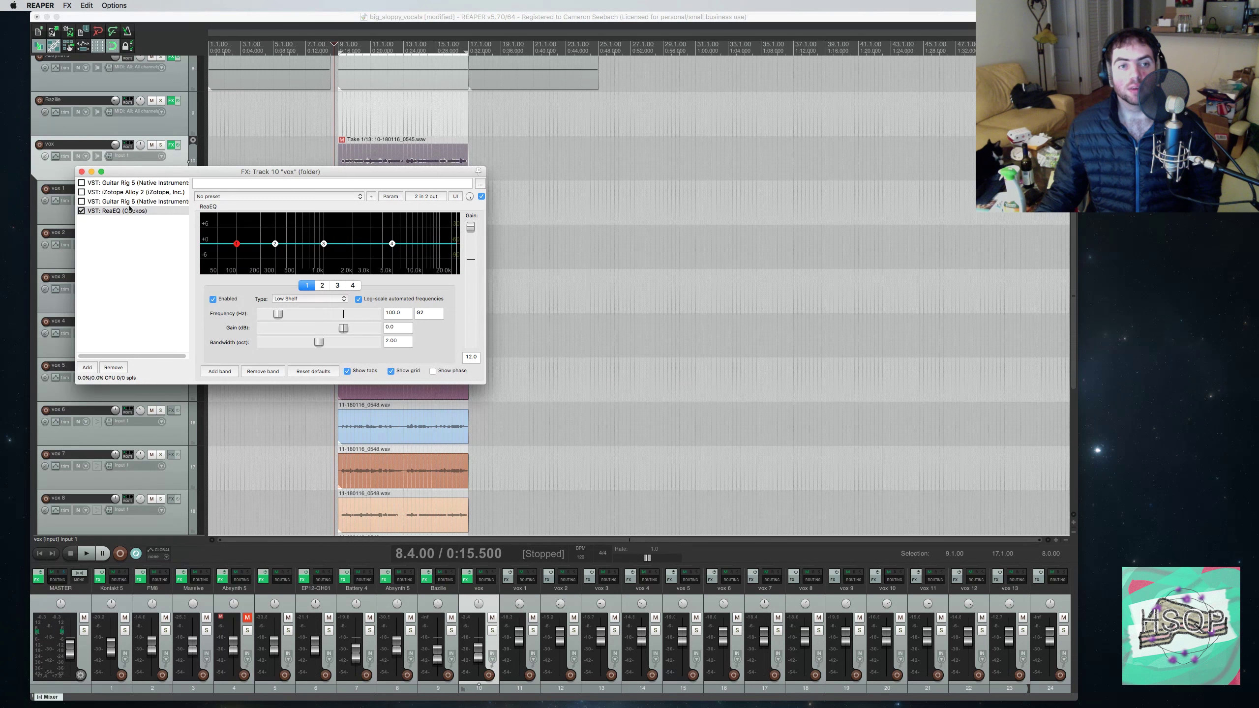
left_click(81, 211)
left_click(81, 183)
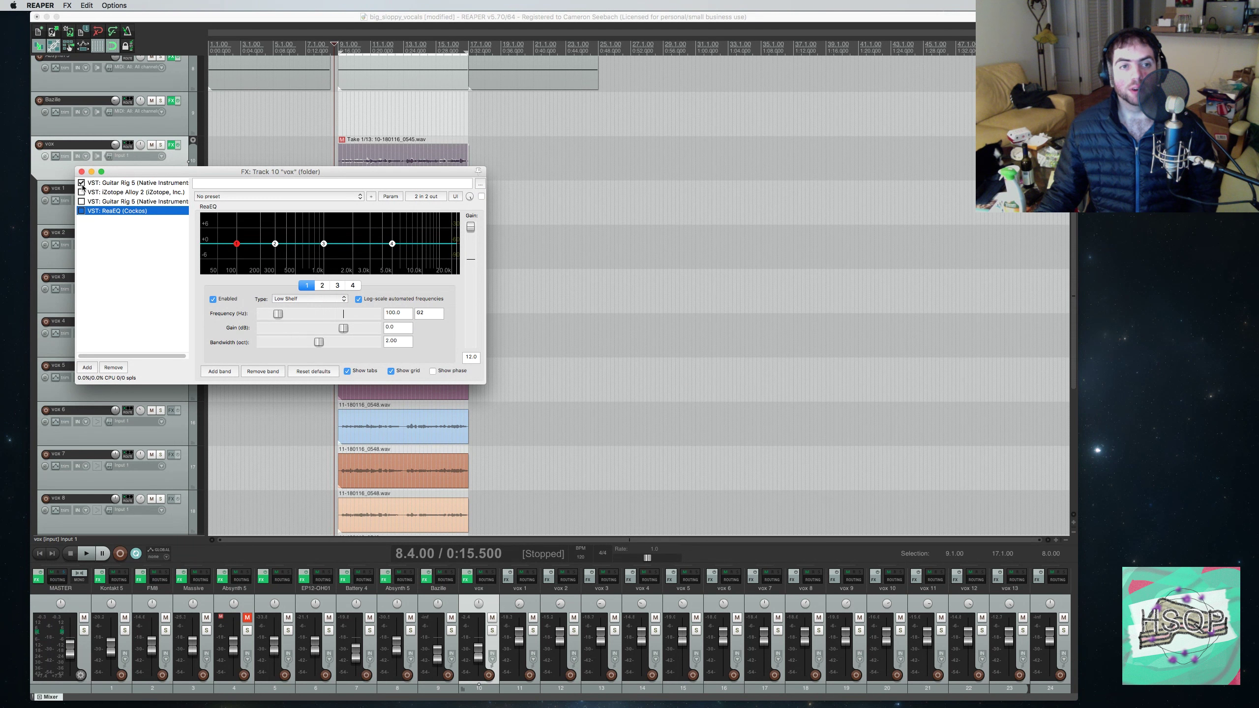
- Re-enable ReaEQ and switch on iZotope Alloy 2 in the vox effects chain, auditioning the section with each change
key("space")
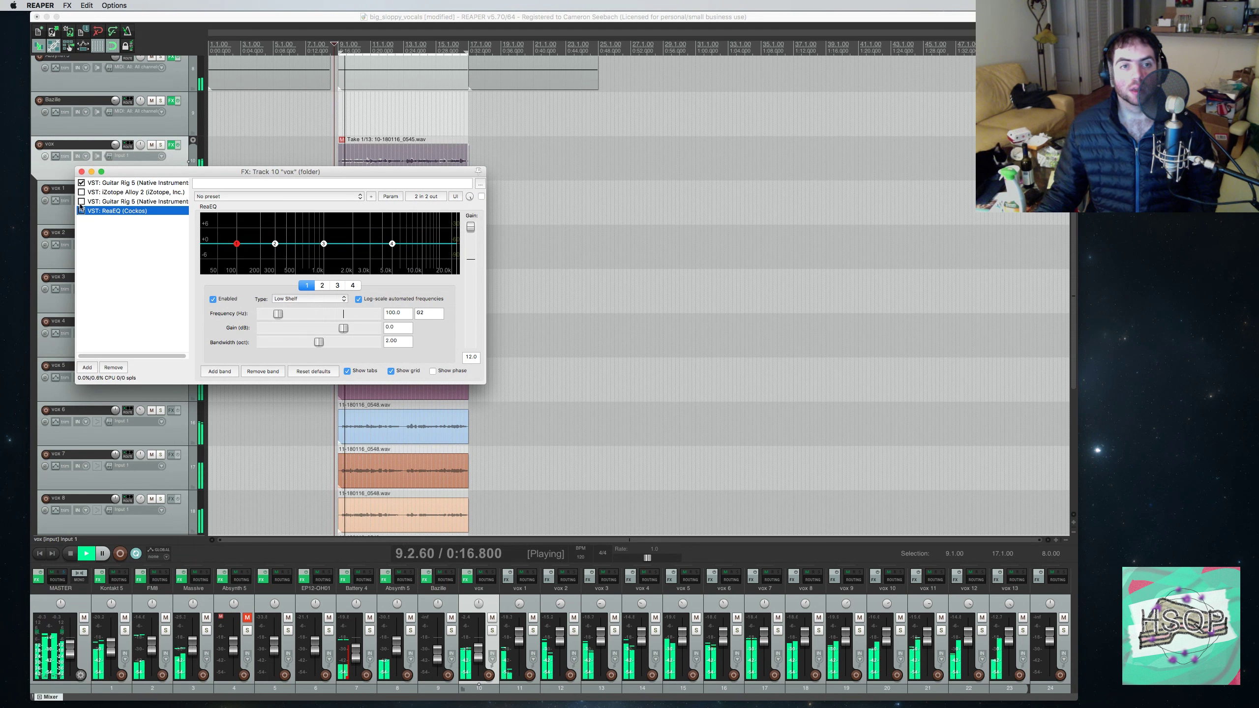
left_click(81, 211)
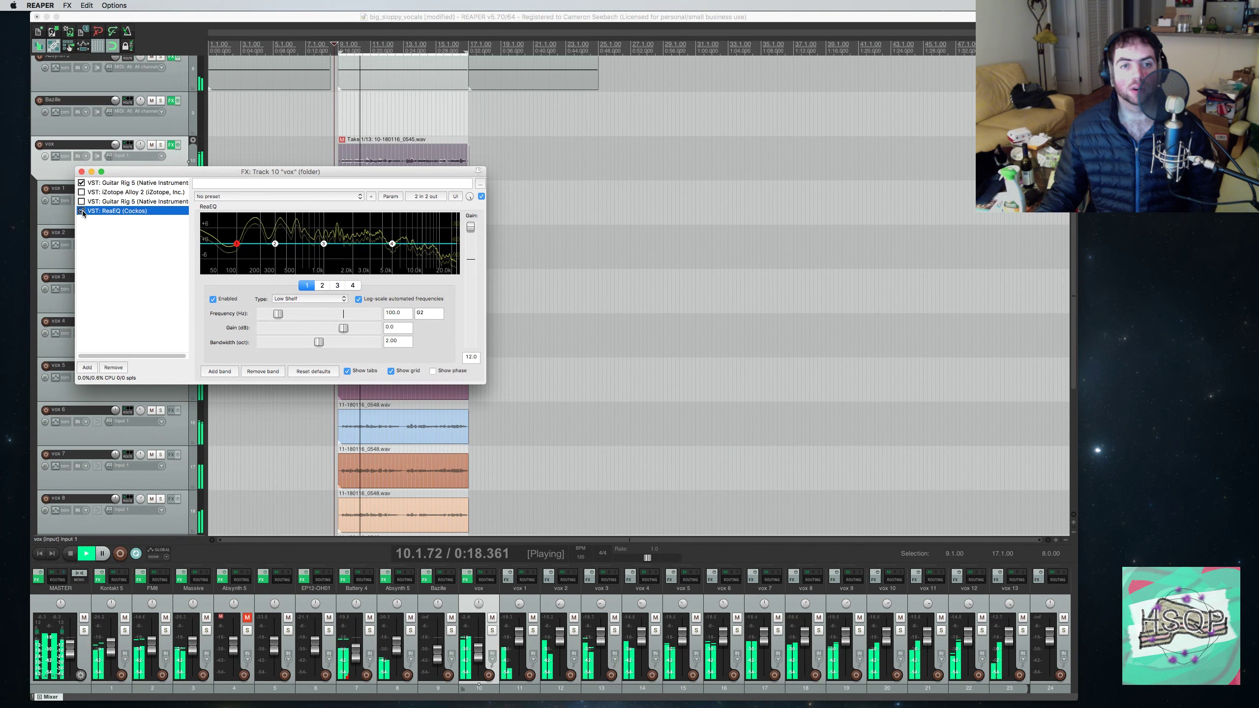
key("space")
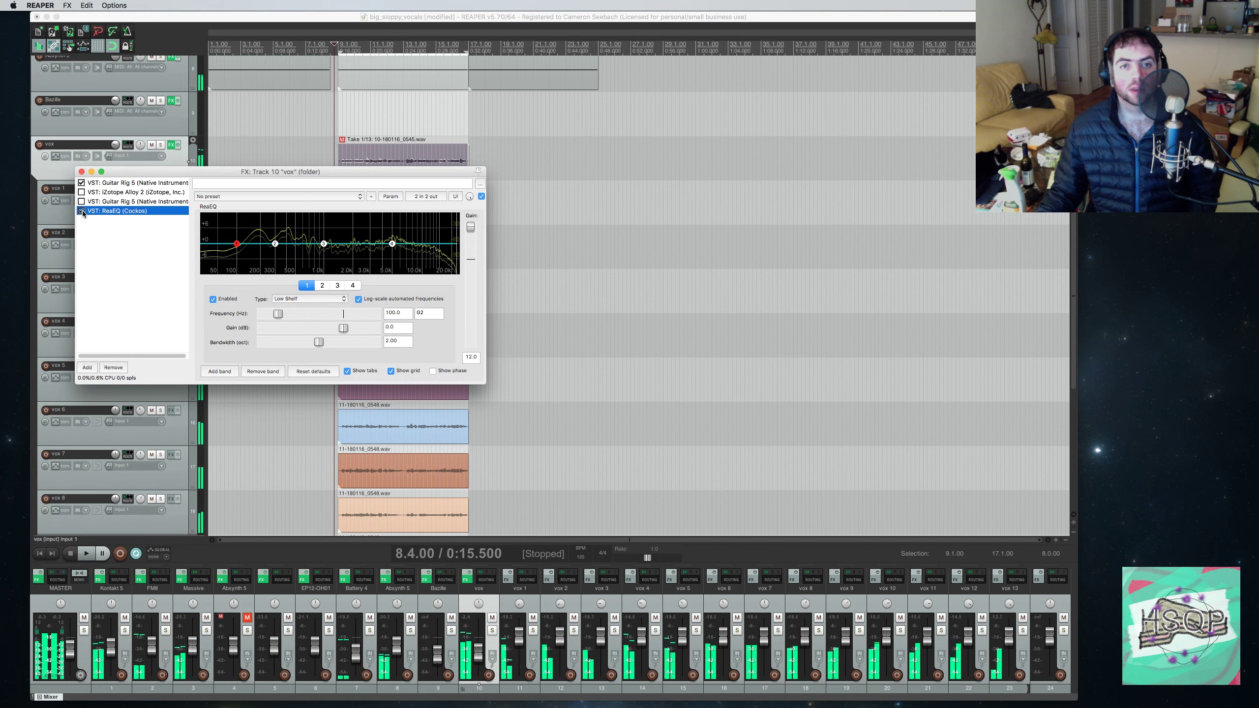
left_click(81, 193)
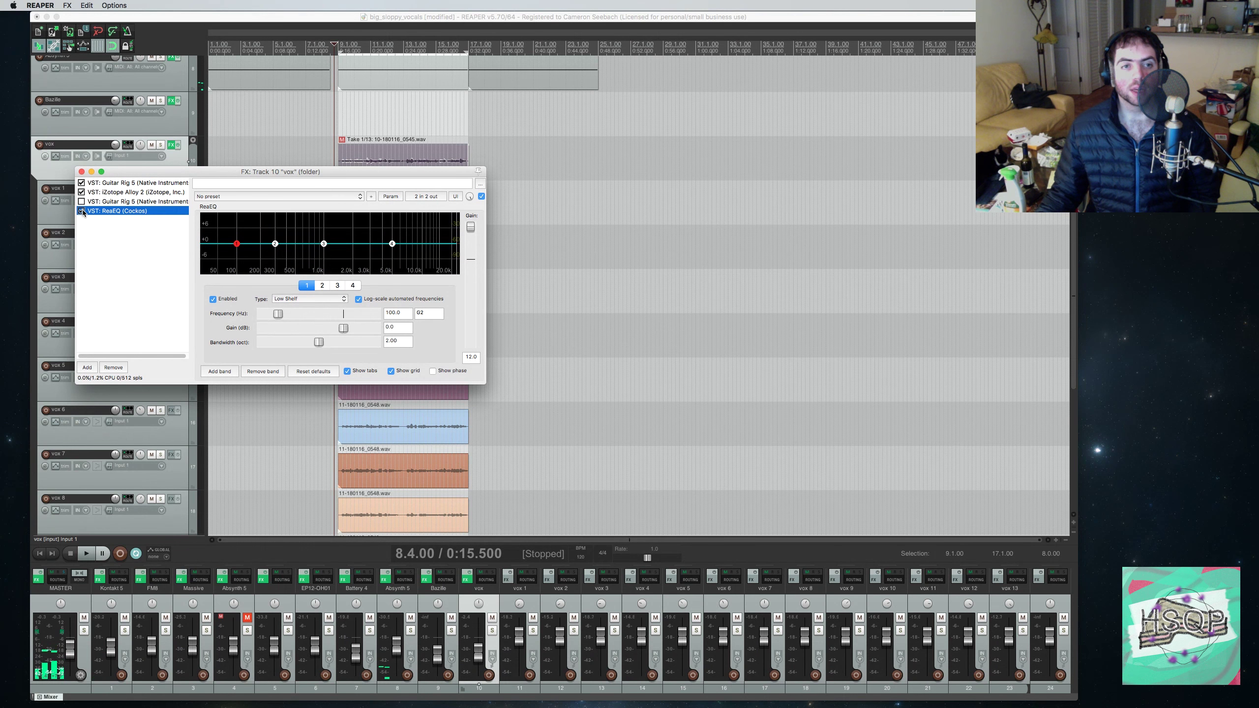
key("space")
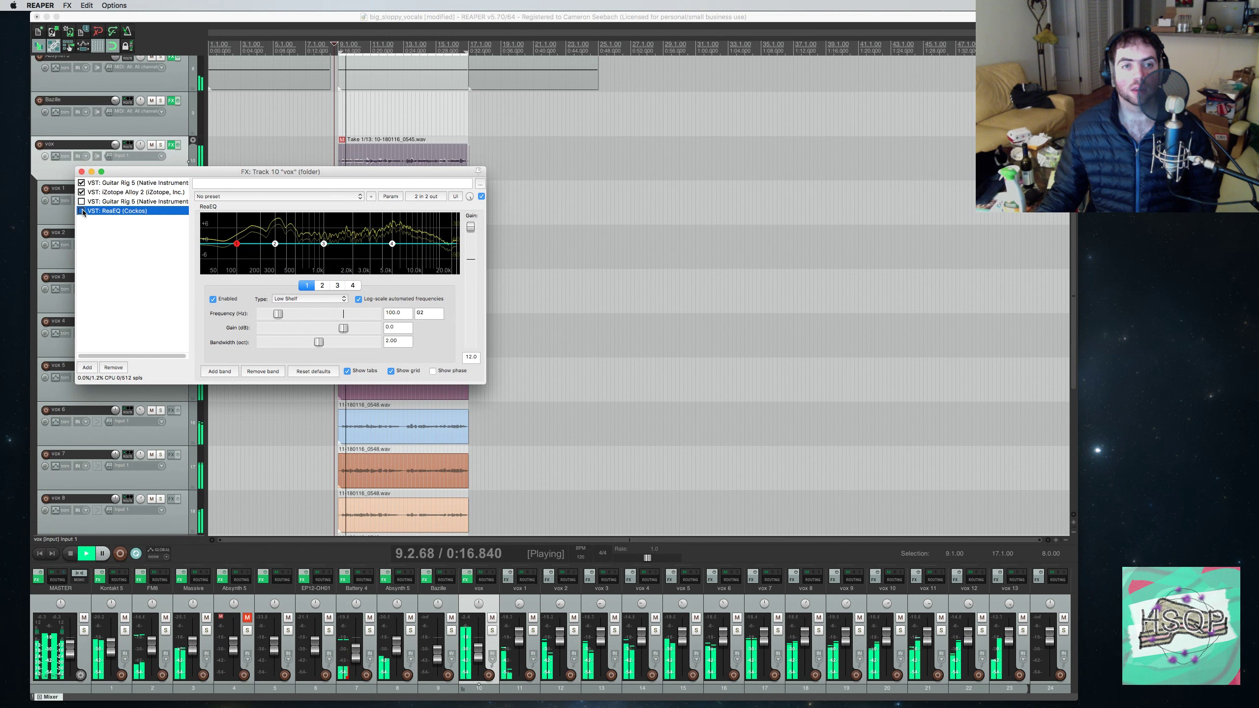
- Bypass ReaEQ, enable the second Guitar Rig 5 on the vox folder, and audition the section through the chain
left_click(81, 211)
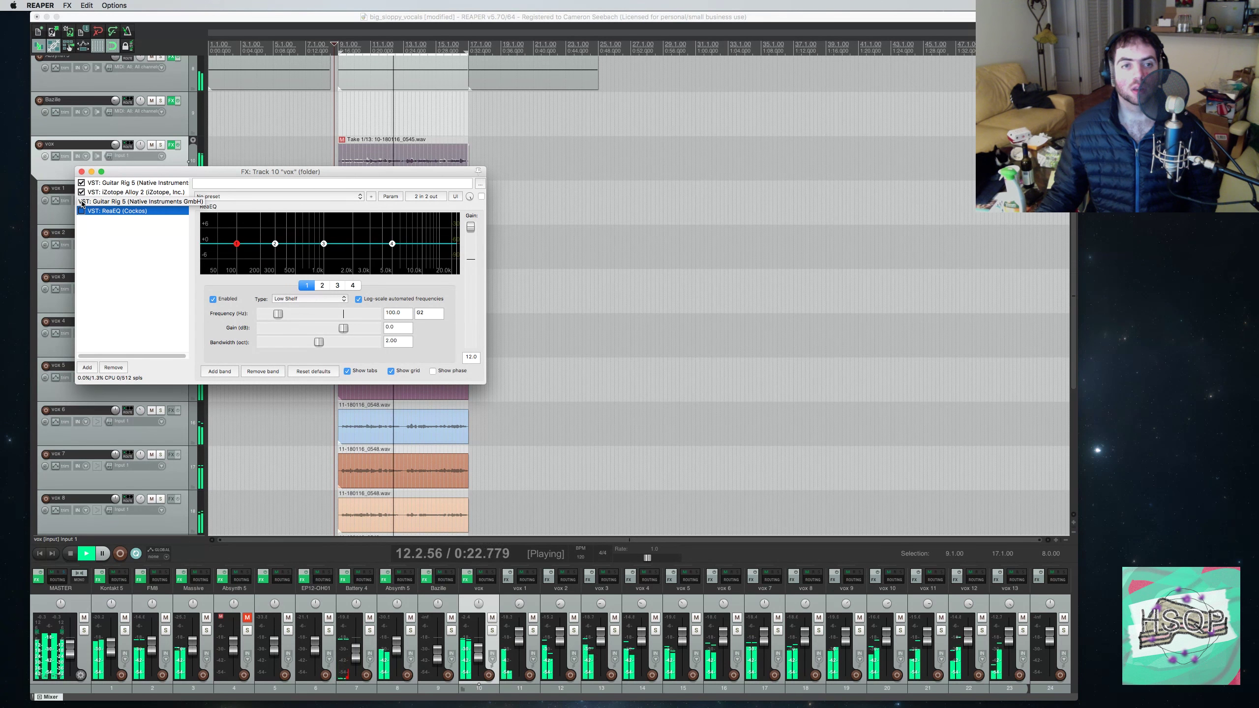
key("space")
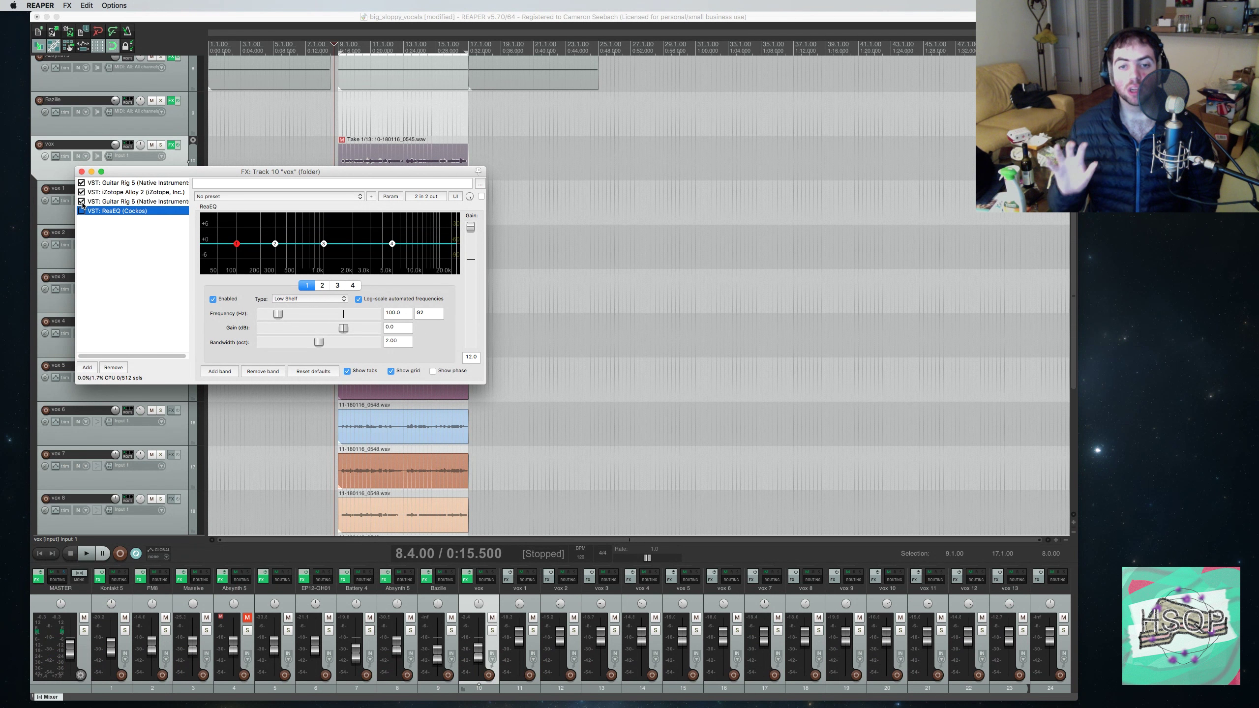
key("space")
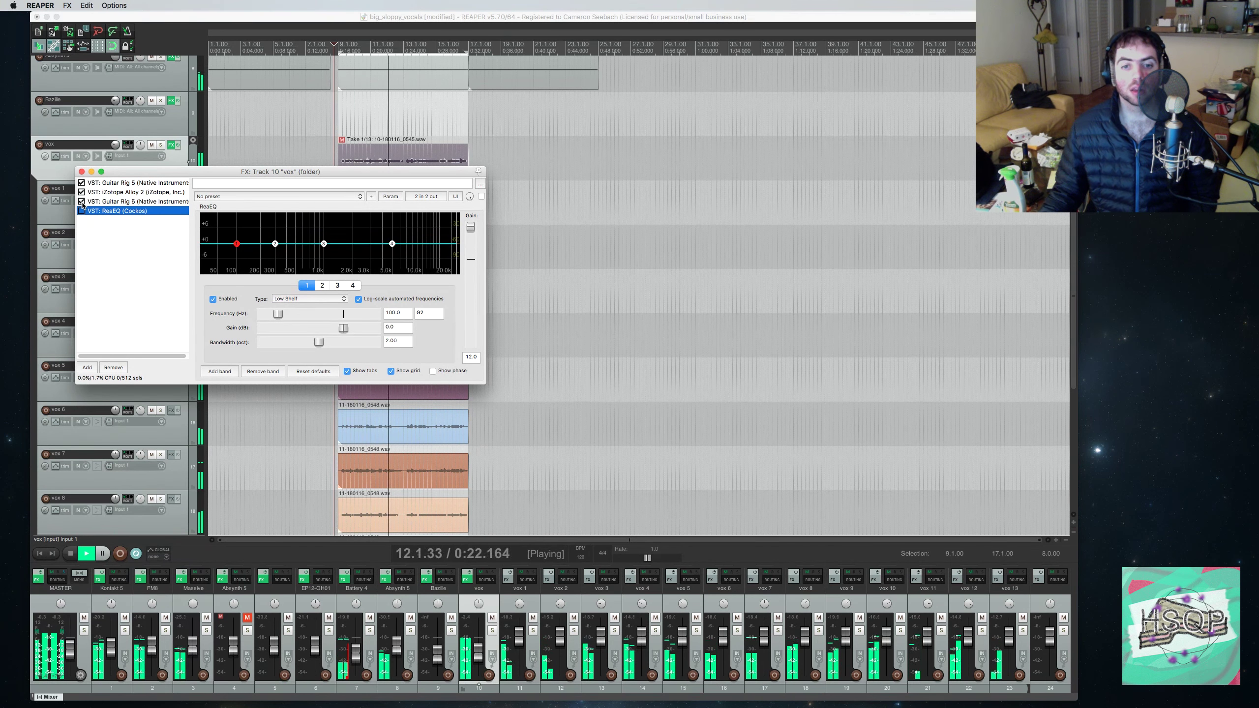
key("space")
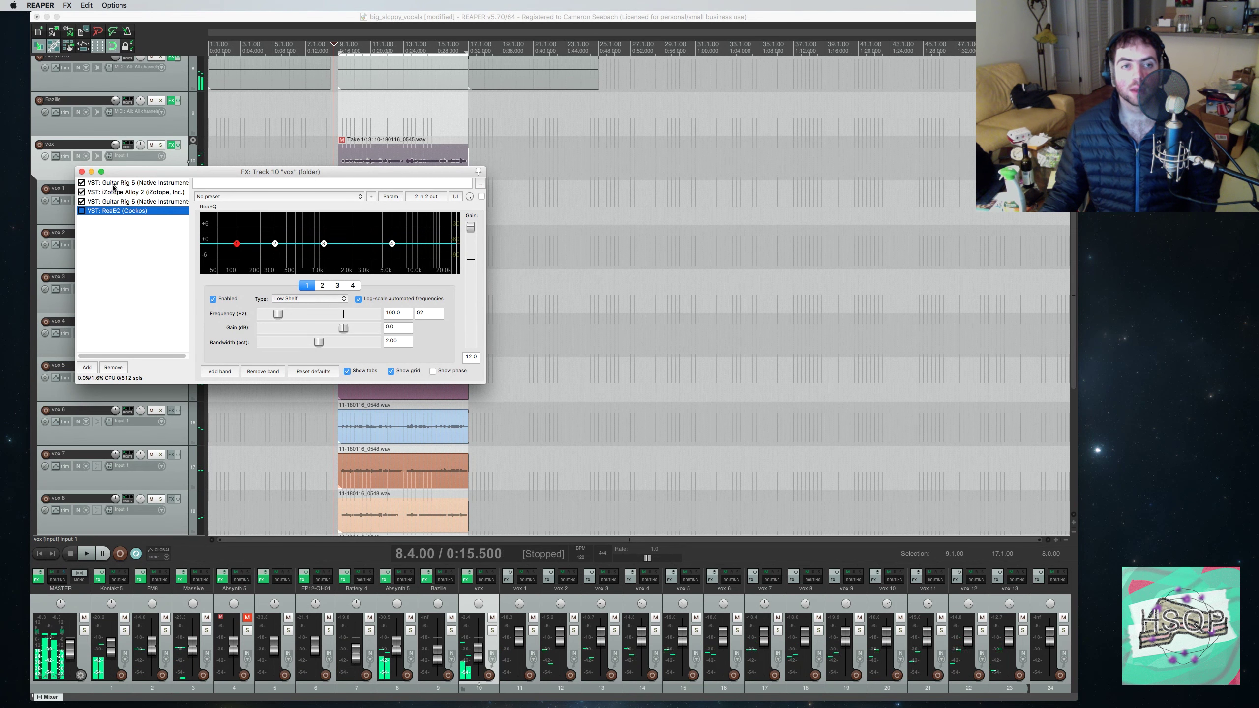
- Open the first Guitar Rig 5 to examine its Little Reflektor reverb controls, and play the section through it
left_click(113, 183)
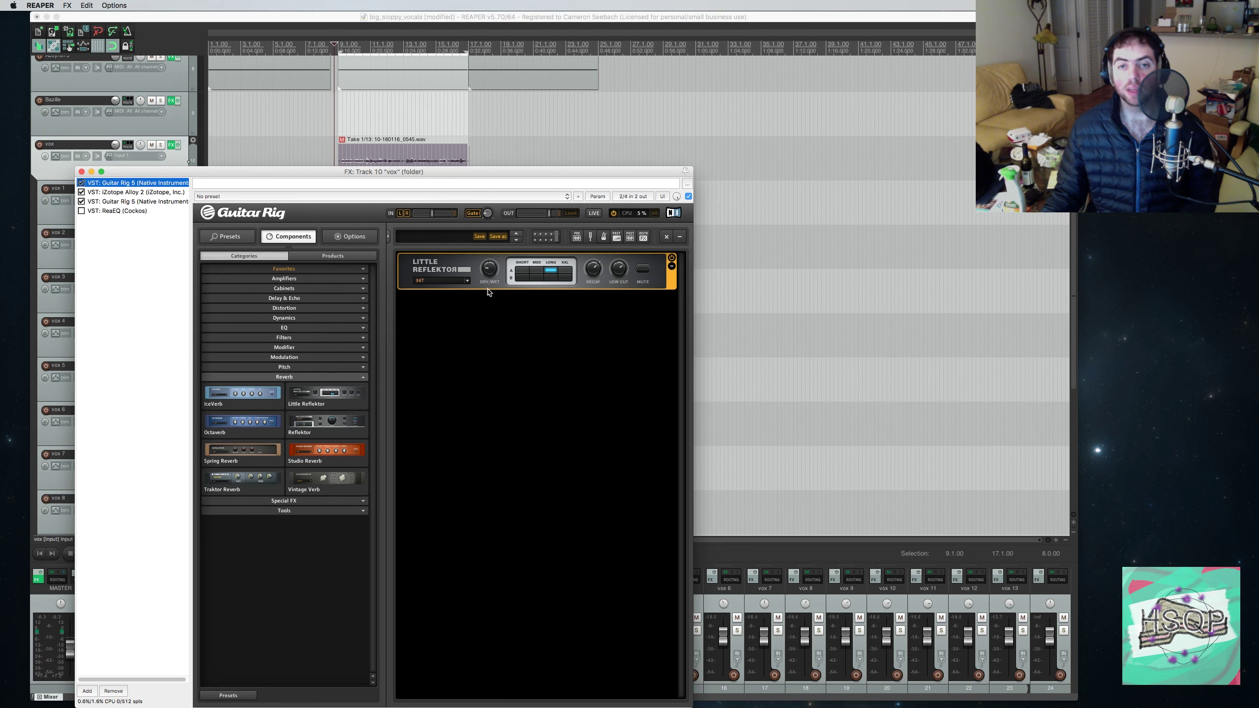
left_click(622, 276)
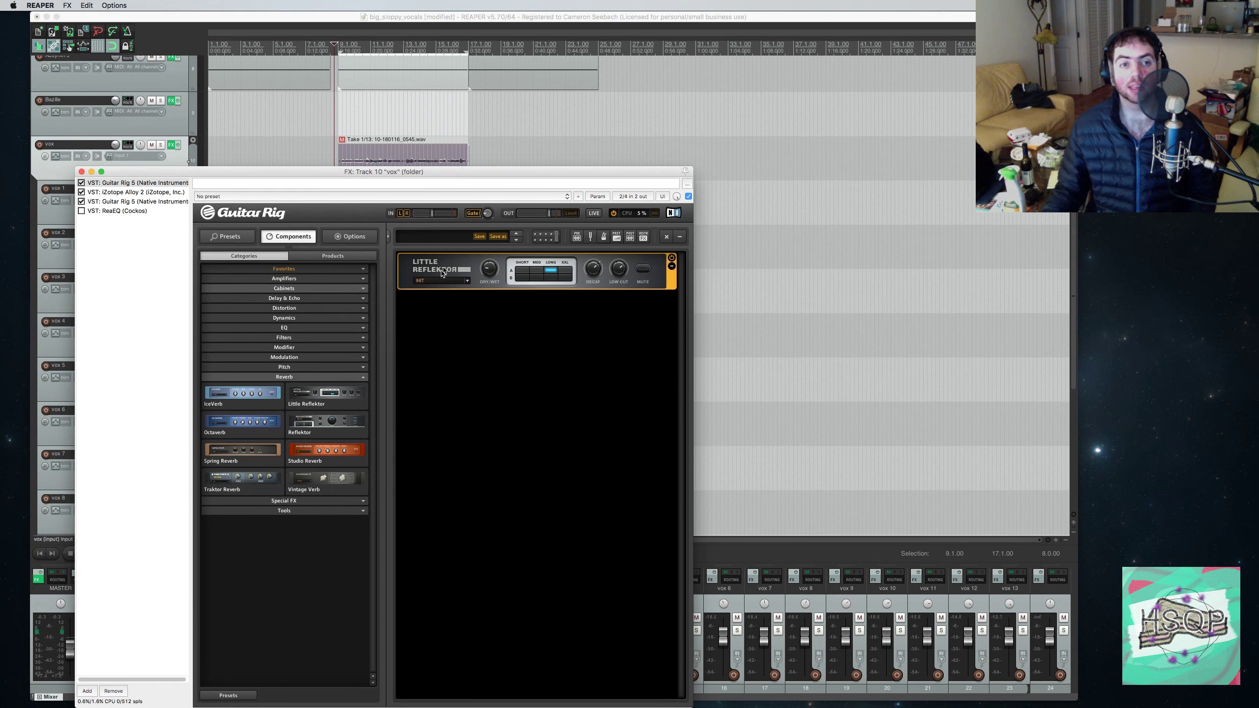
left_click_drag(488, 272, 492, 267)
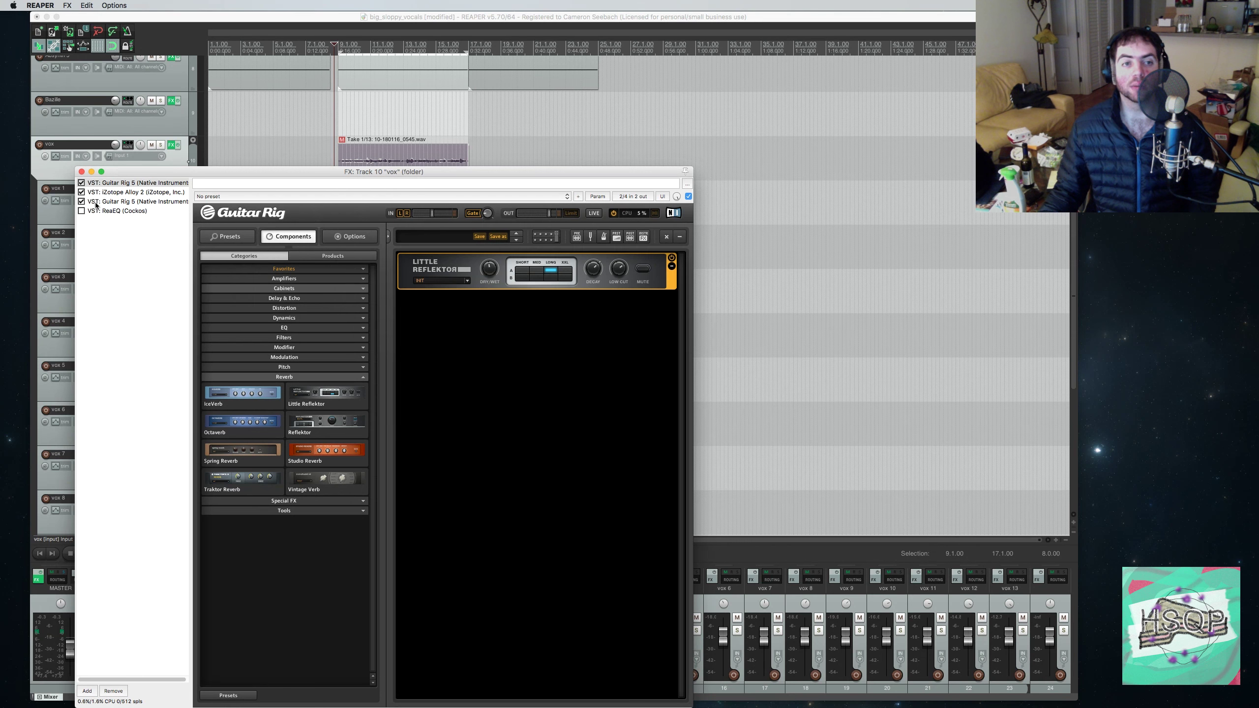
key("space")
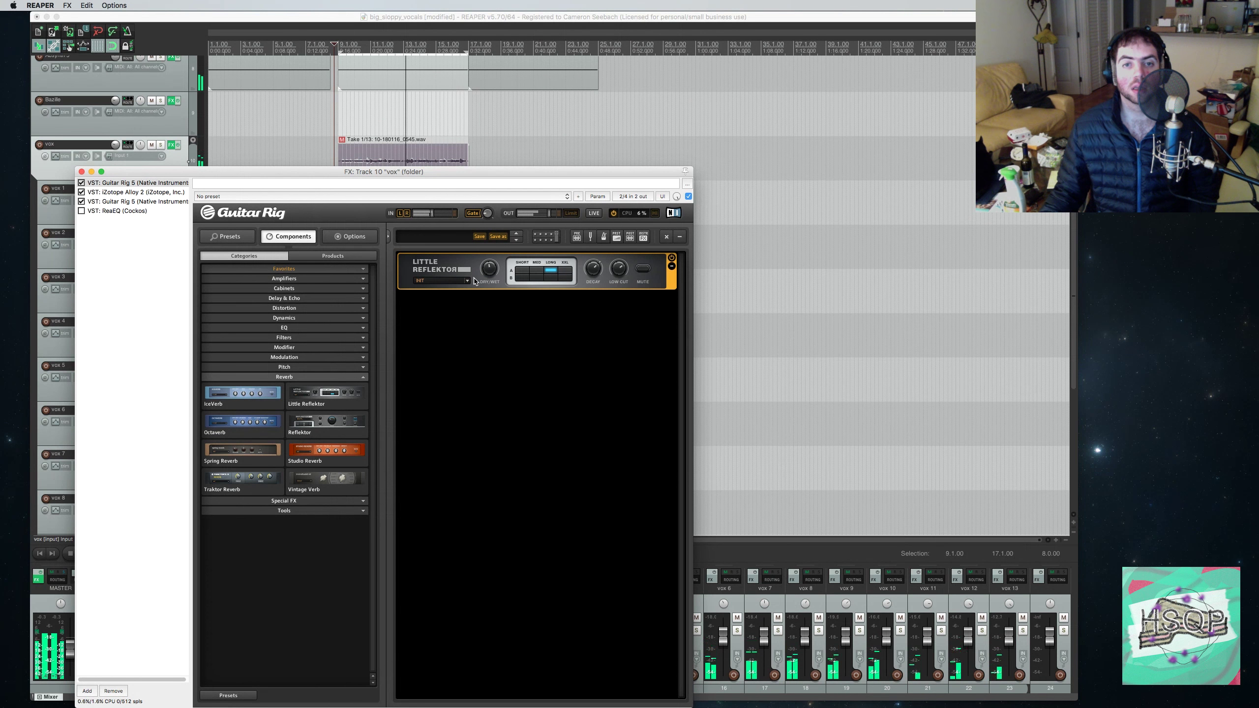
key("space")
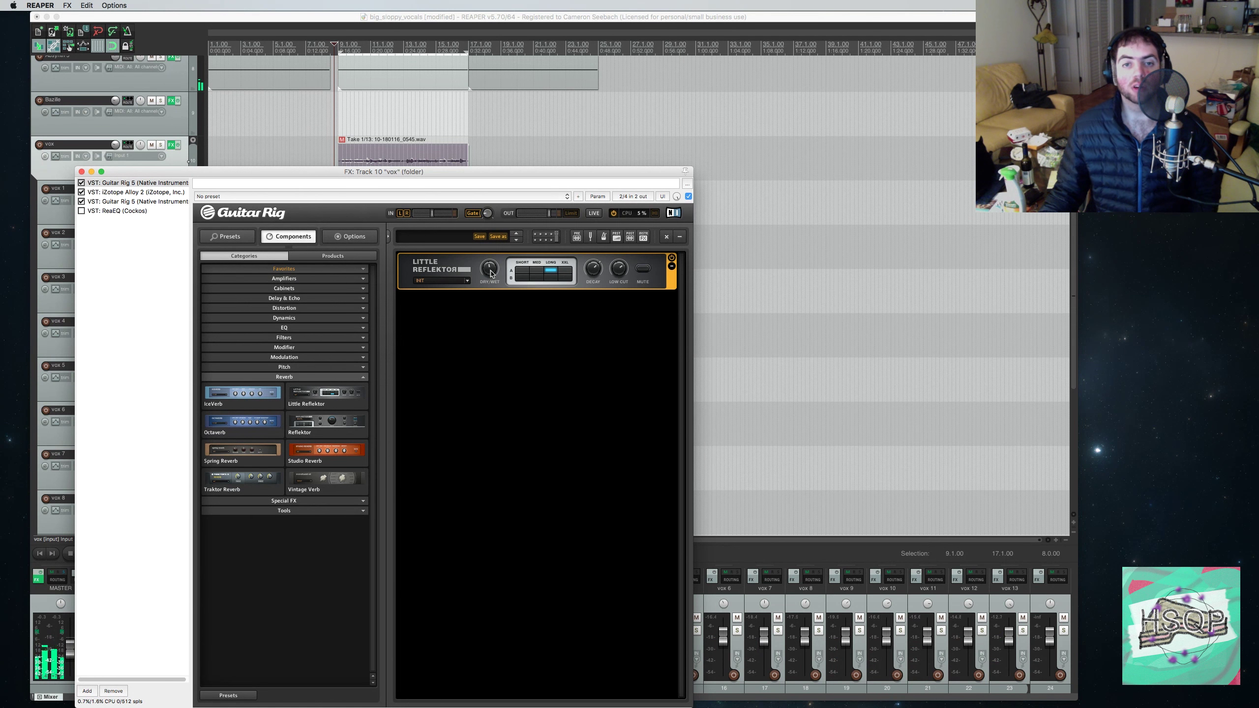
- Compare the Little Reflektor dry/wet mix in the first and second Guitar Rig 5 instances on the vox folder
left_click_drag(491, 270, 485, 291)
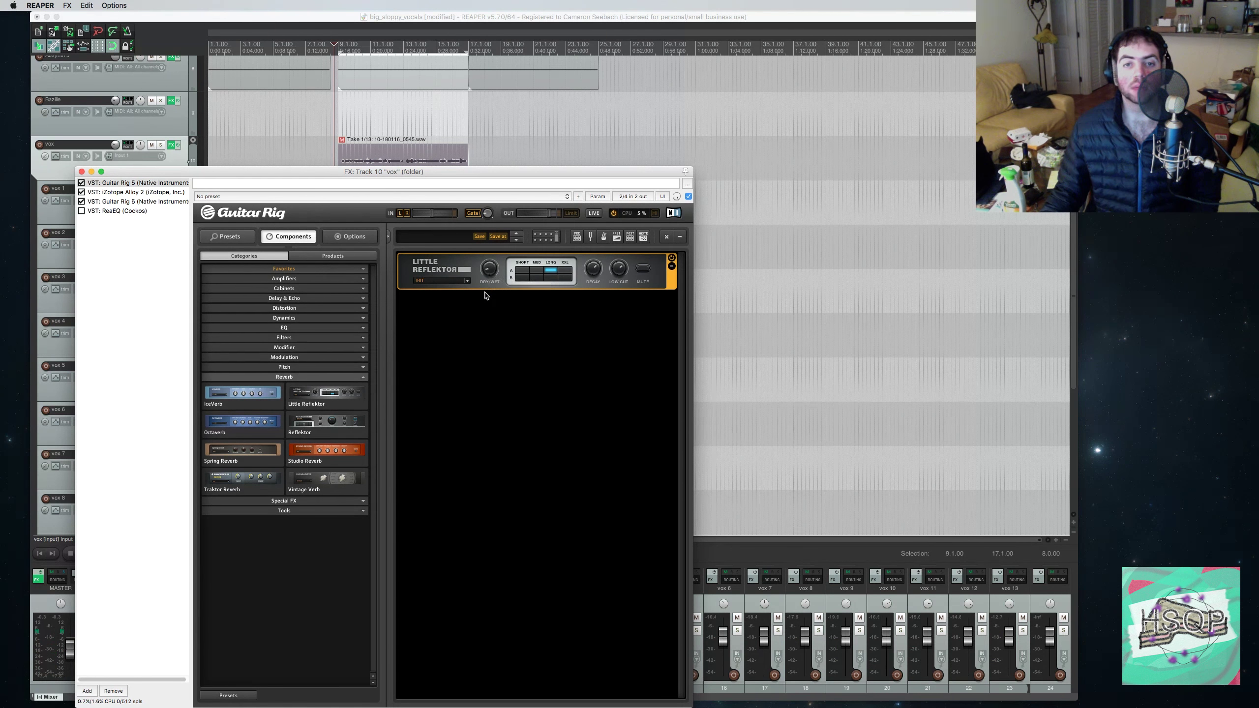
left_click(165, 182)
left_click(165, 202)
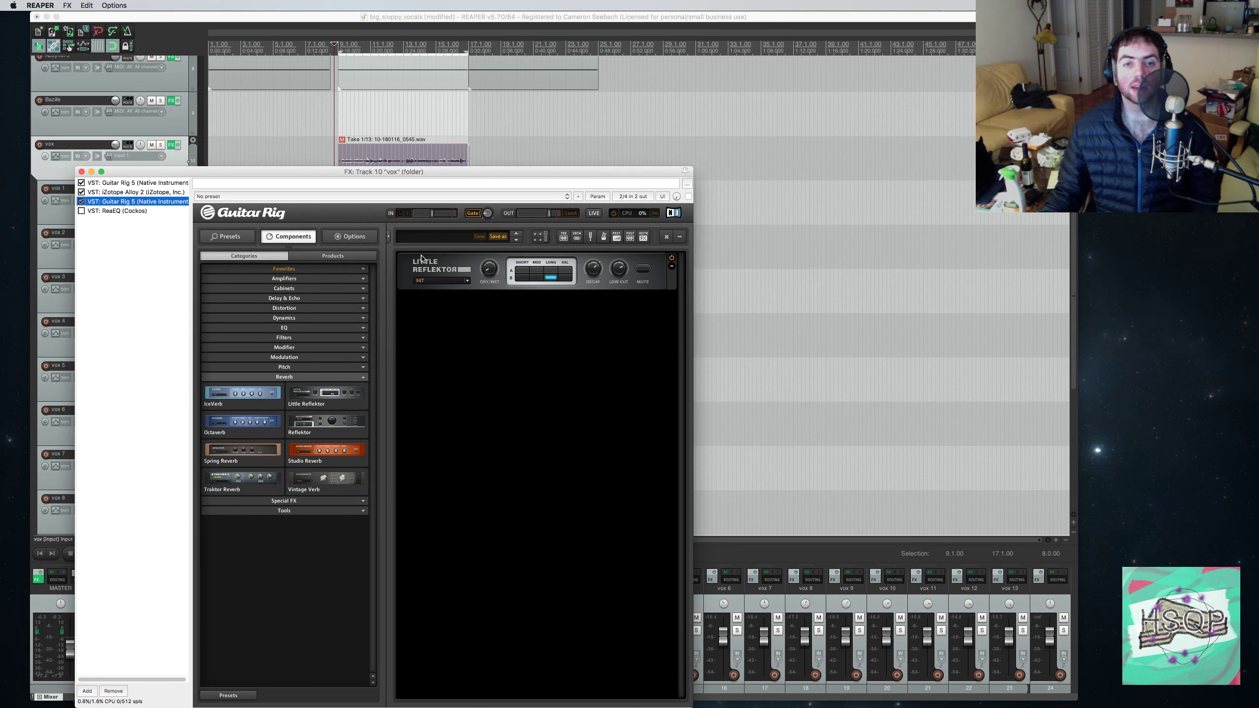
left_click_drag(491, 274, 491, 274)
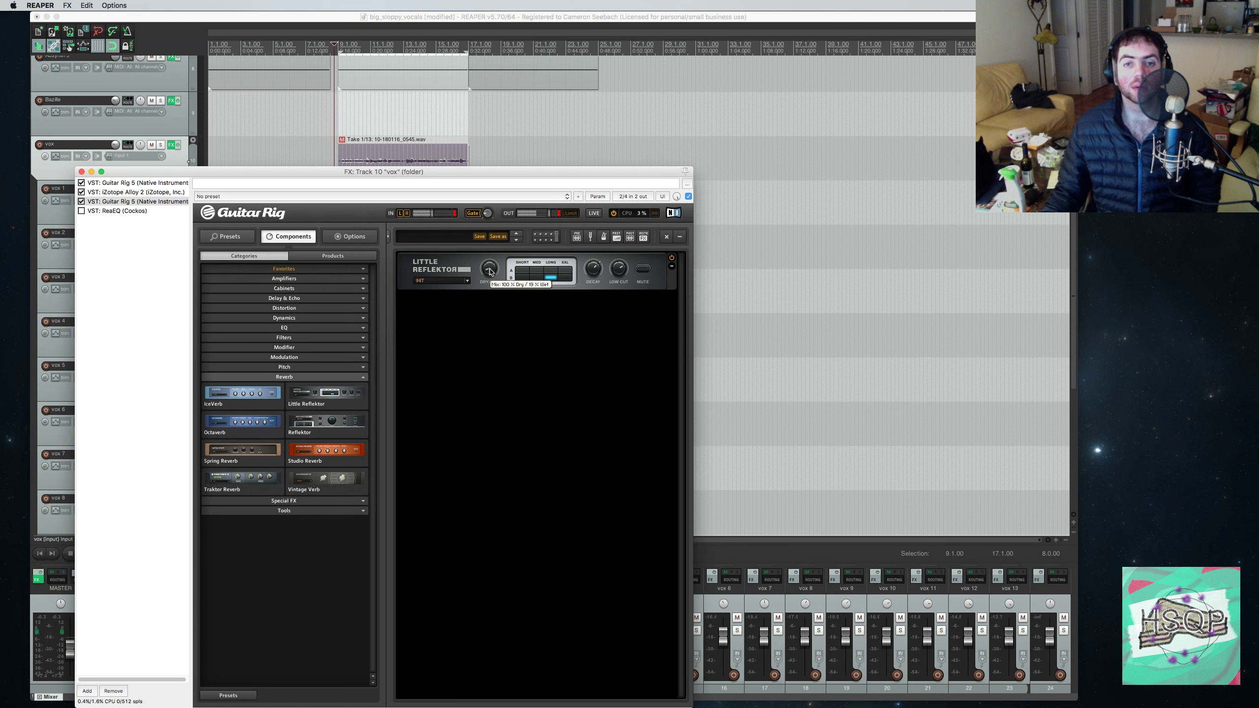
- Open iZotope Alloy 2's Equalizer, dismiss its Preset Manager, and inspect the high-pass, 482 Hz bell and 13359 Hz Vintage Bell bands
left_click(159, 194)
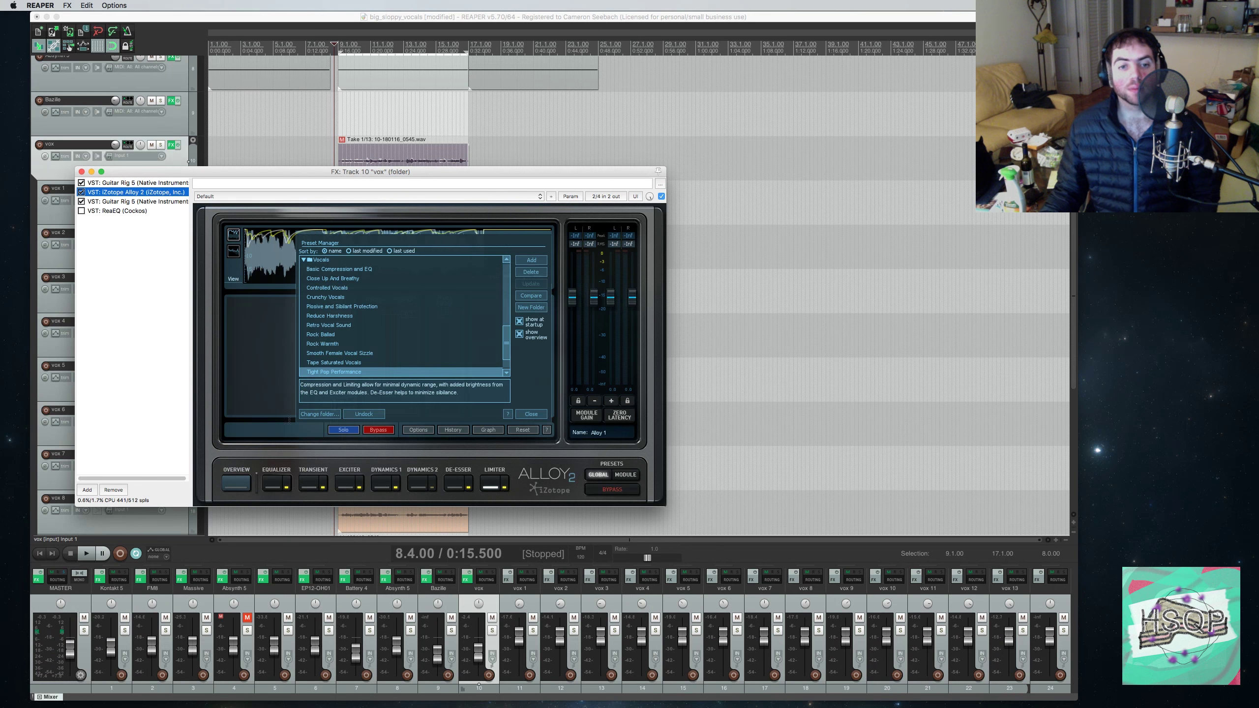
left_click(276, 479)
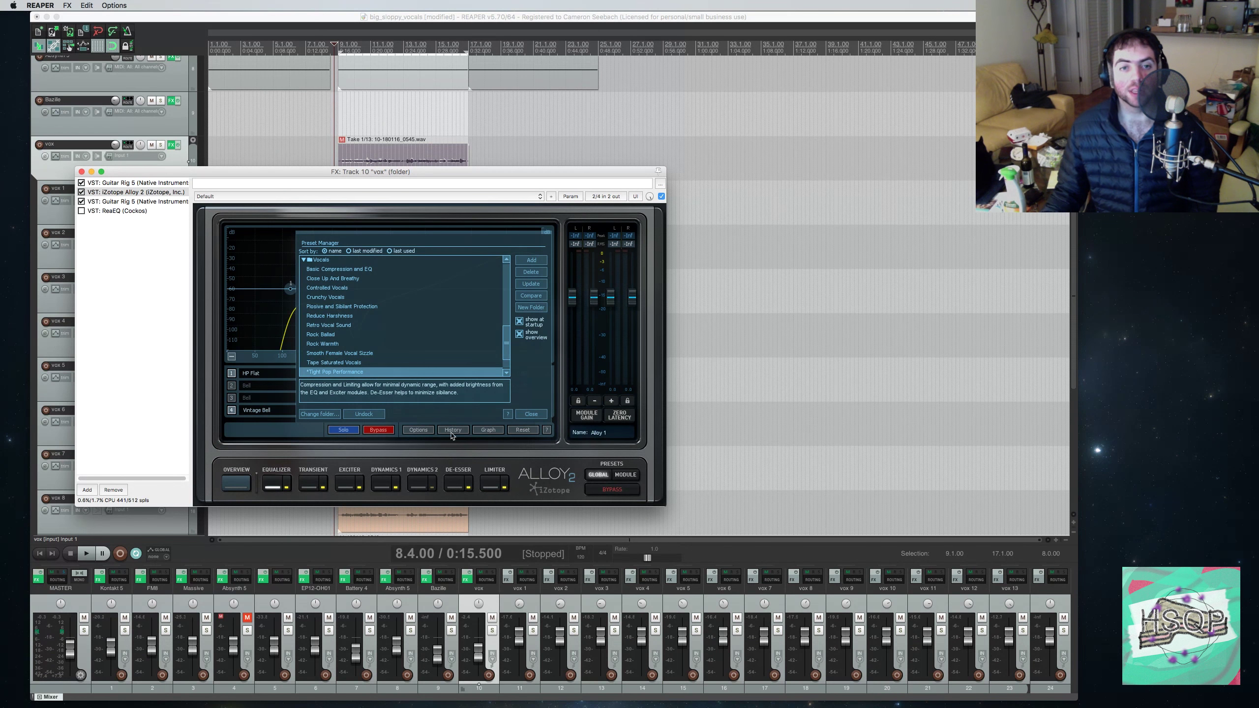
left_click(531, 416)
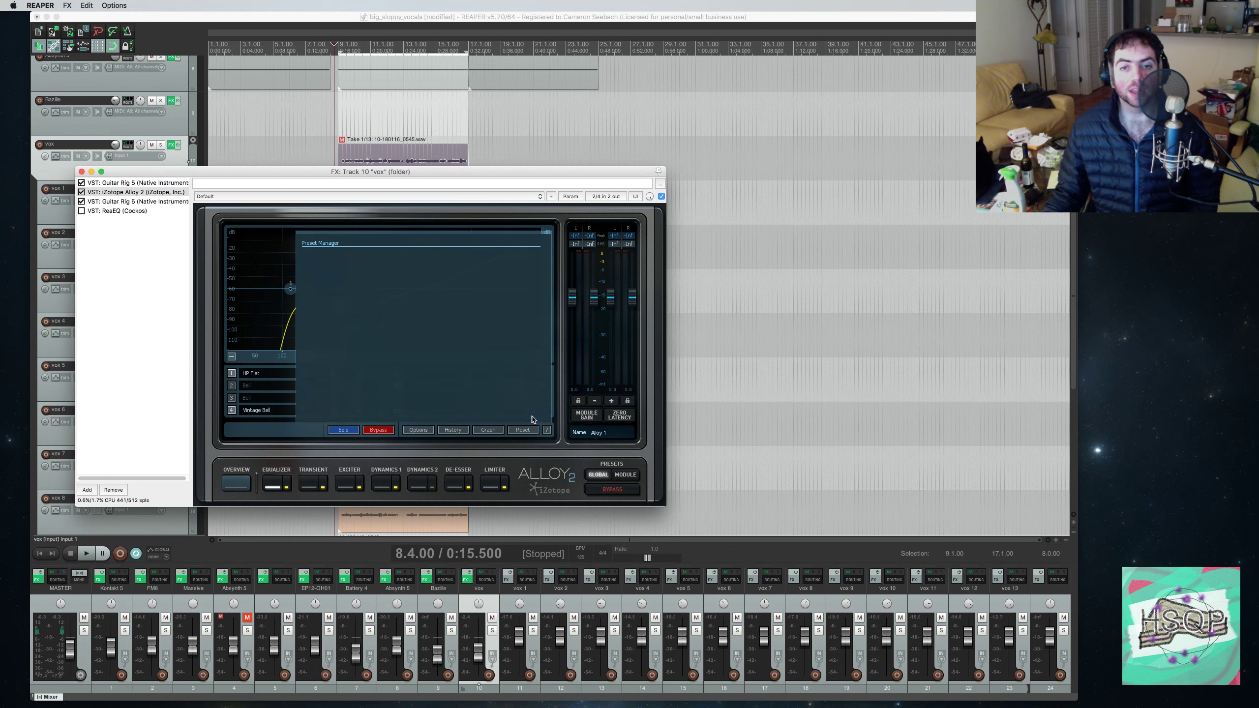
left_click(291, 290)
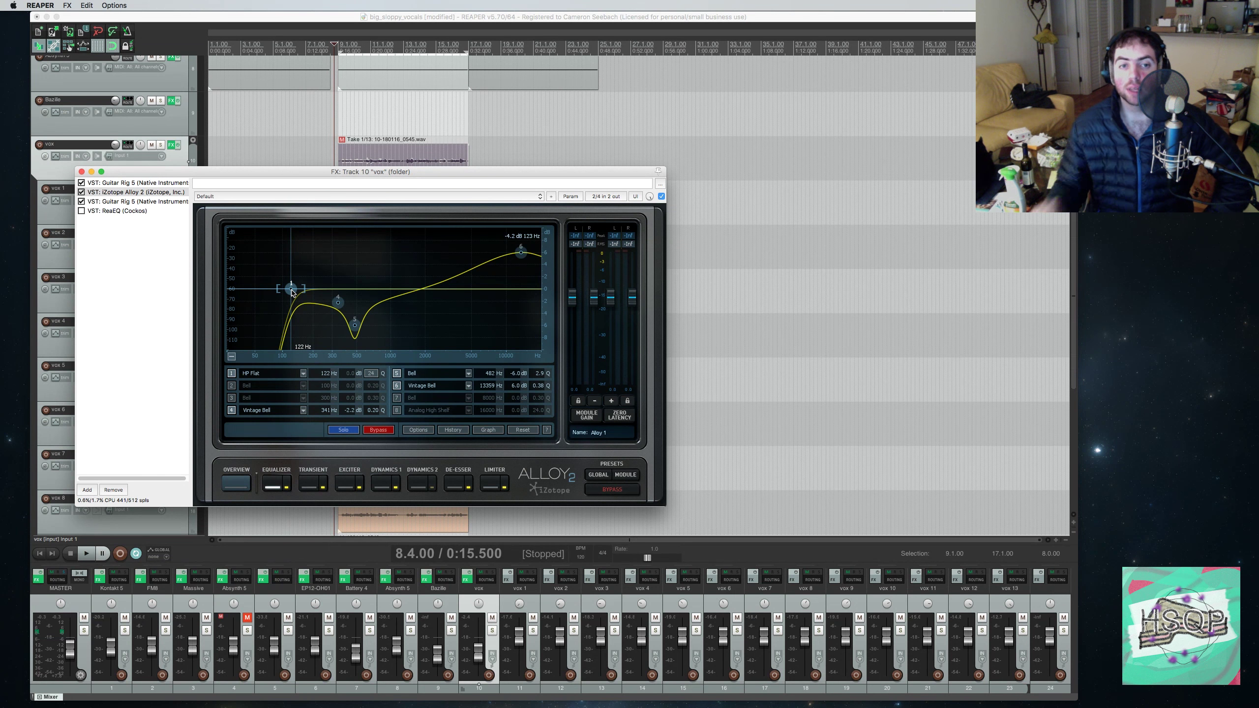
left_click(356, 327)
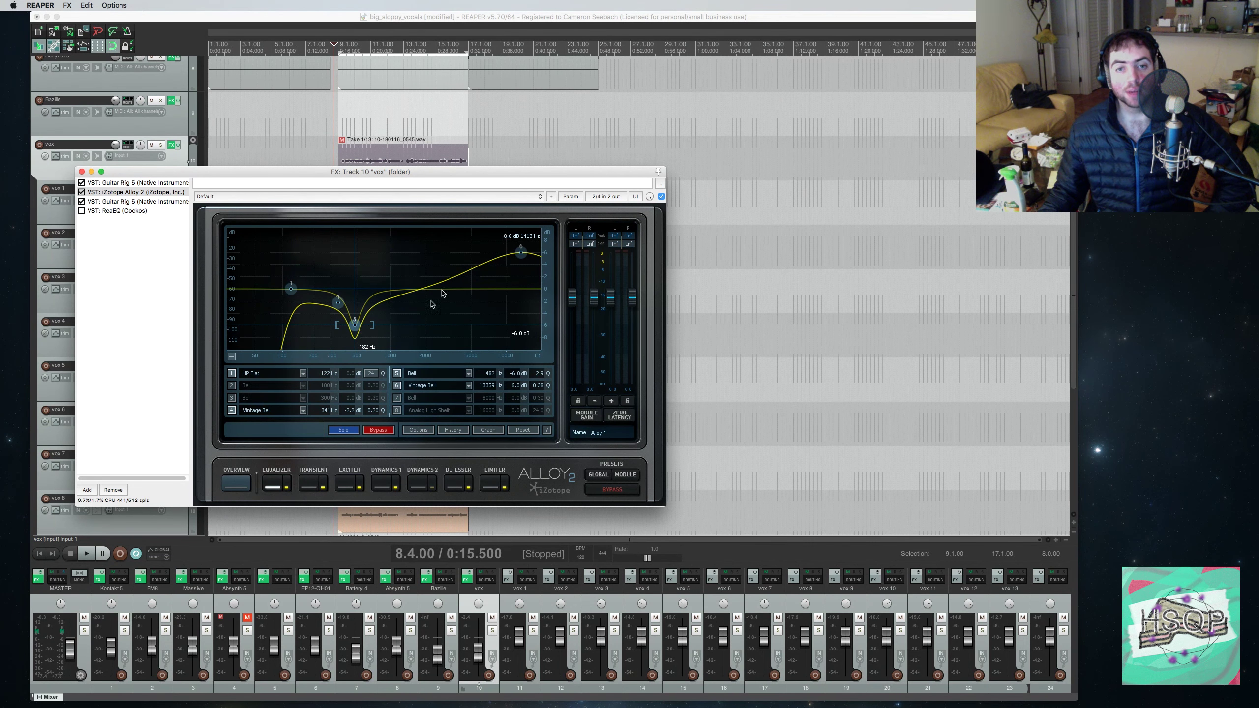
left_click(521, 254)
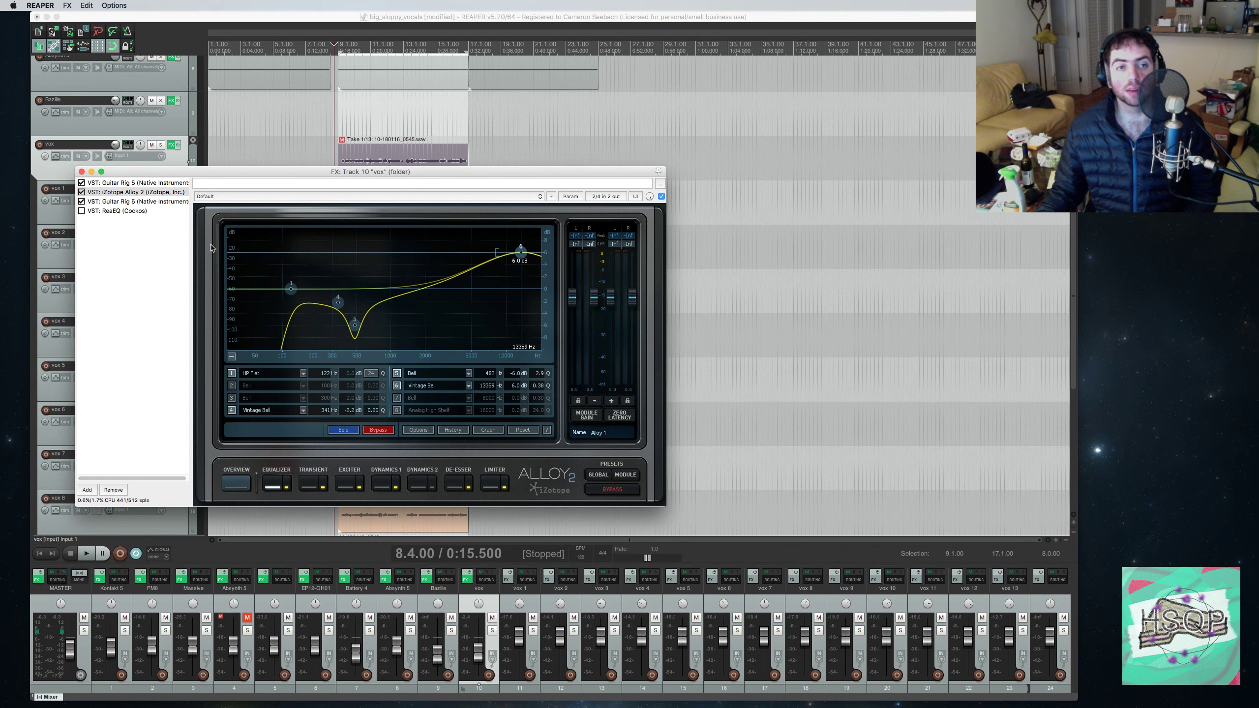
- Review Alloy 2's Transient, Exciter, Dynamics 1, De-Esser and Limiter modules, and play the section with the Limiter shown
left_click(310, 488)
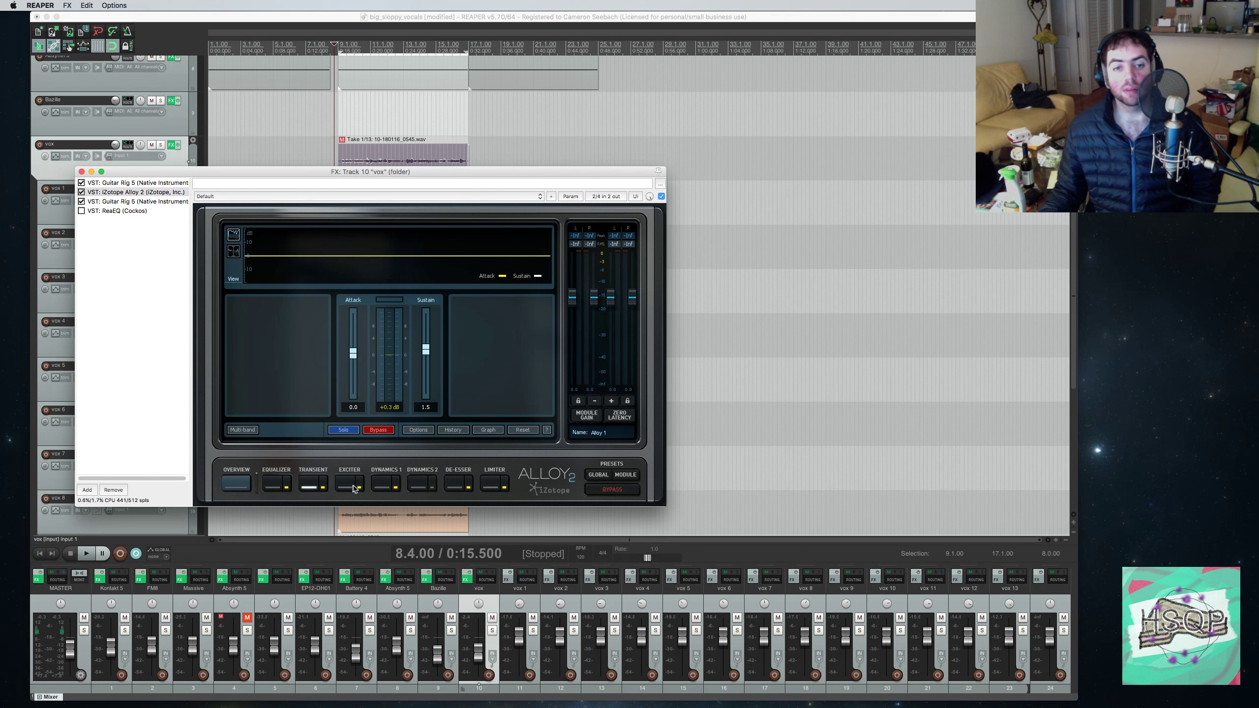
left_click(350, 486)
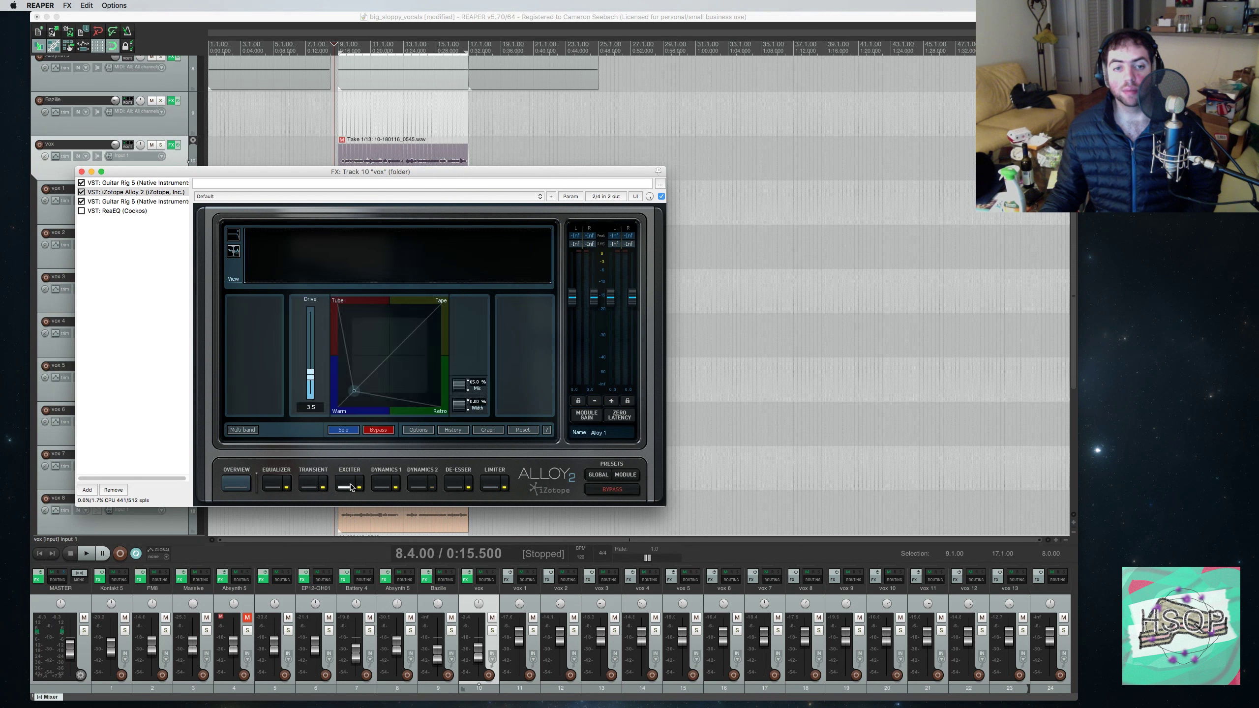
left_click(390, 487)
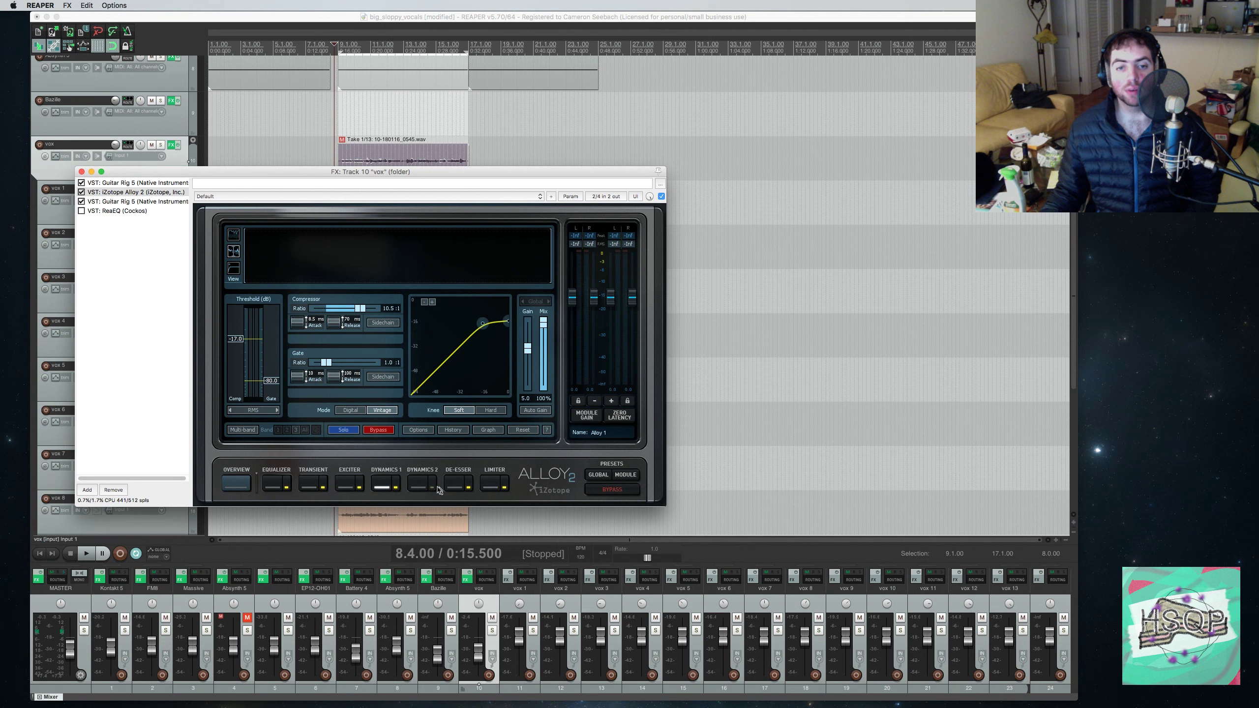
left_click(452, 488)
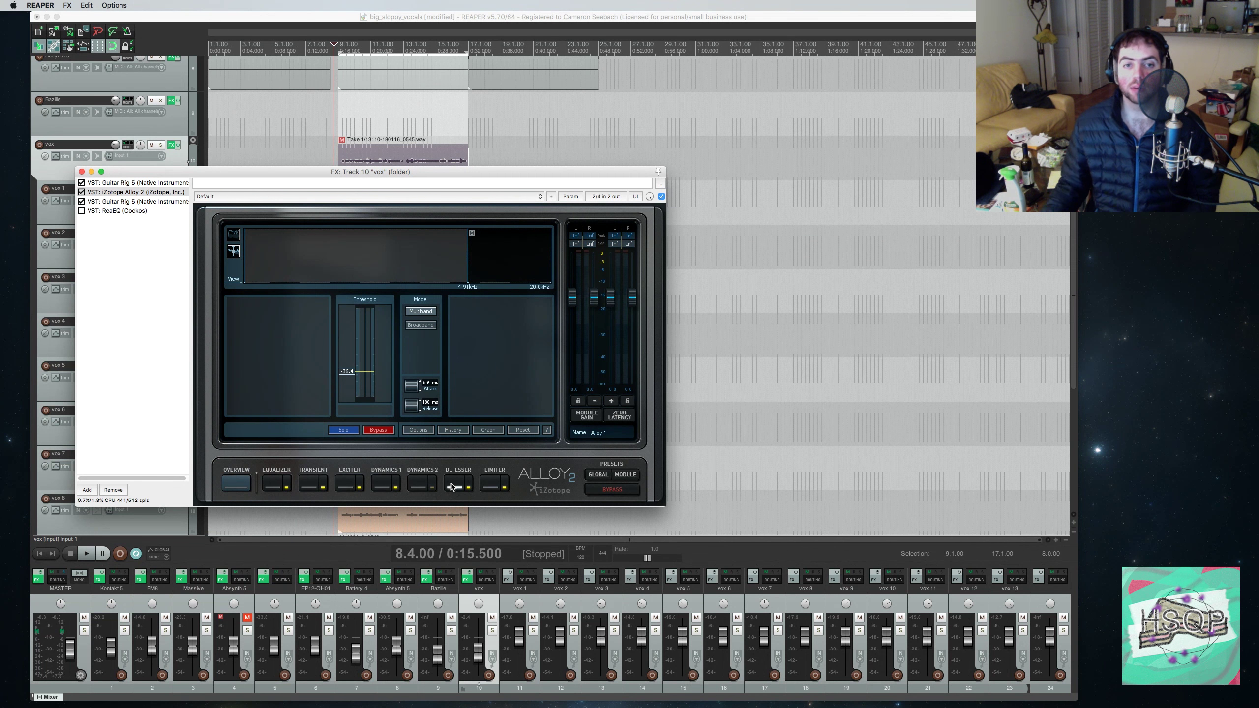
left_click(487, 485)
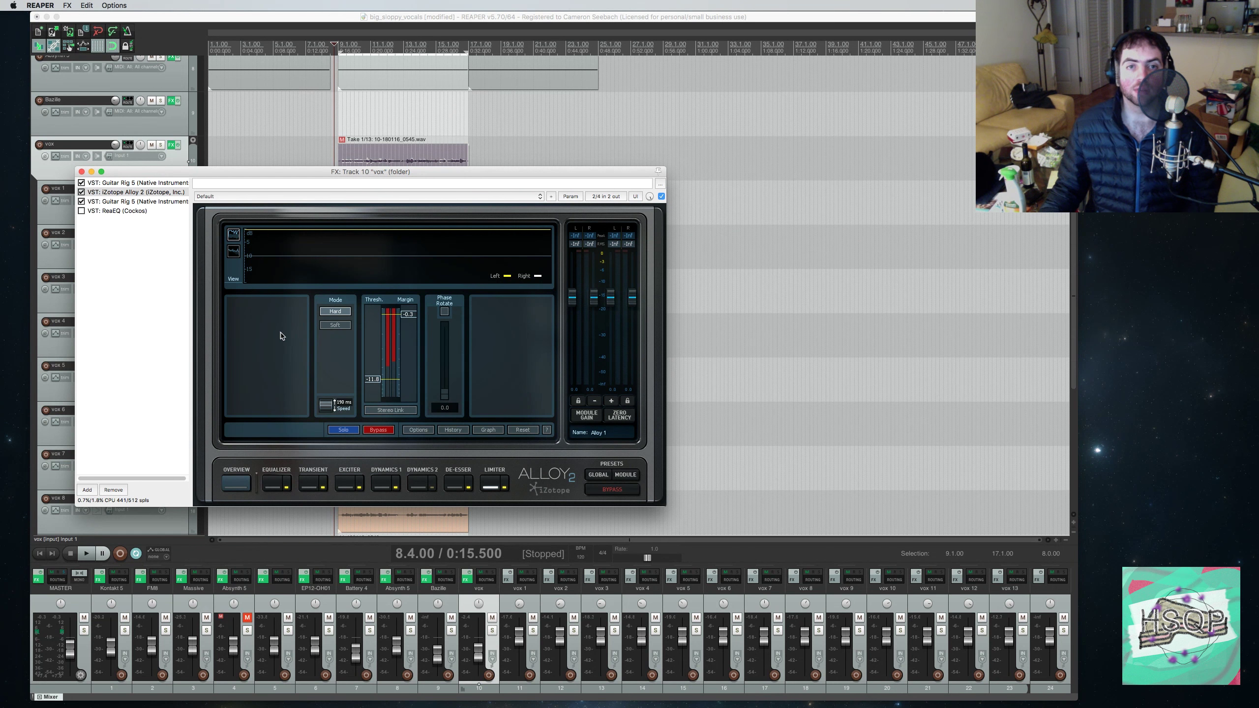
key("space")
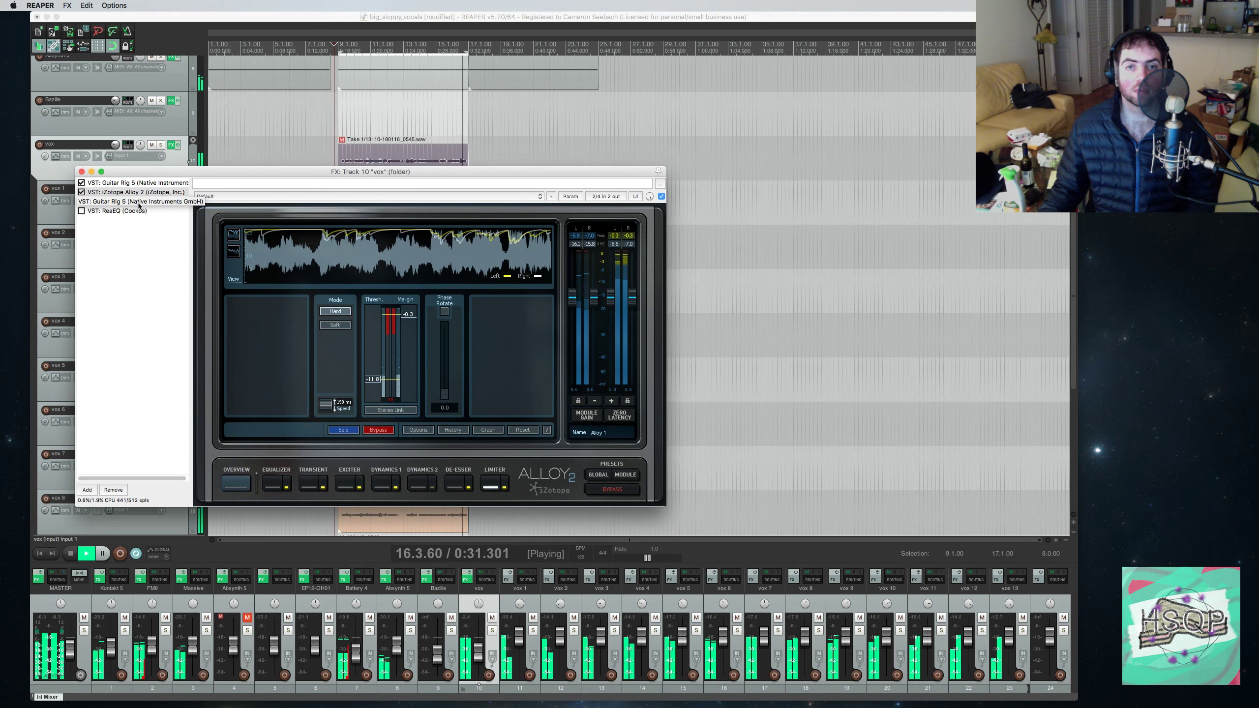
key("space")
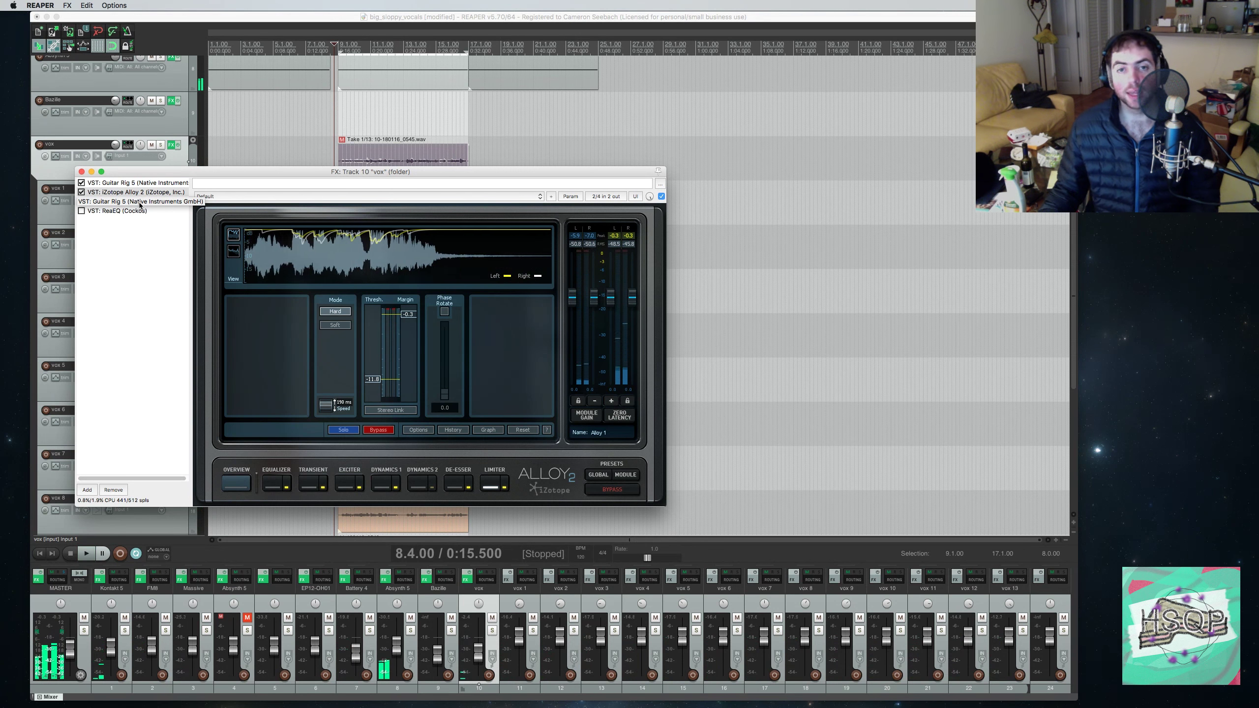